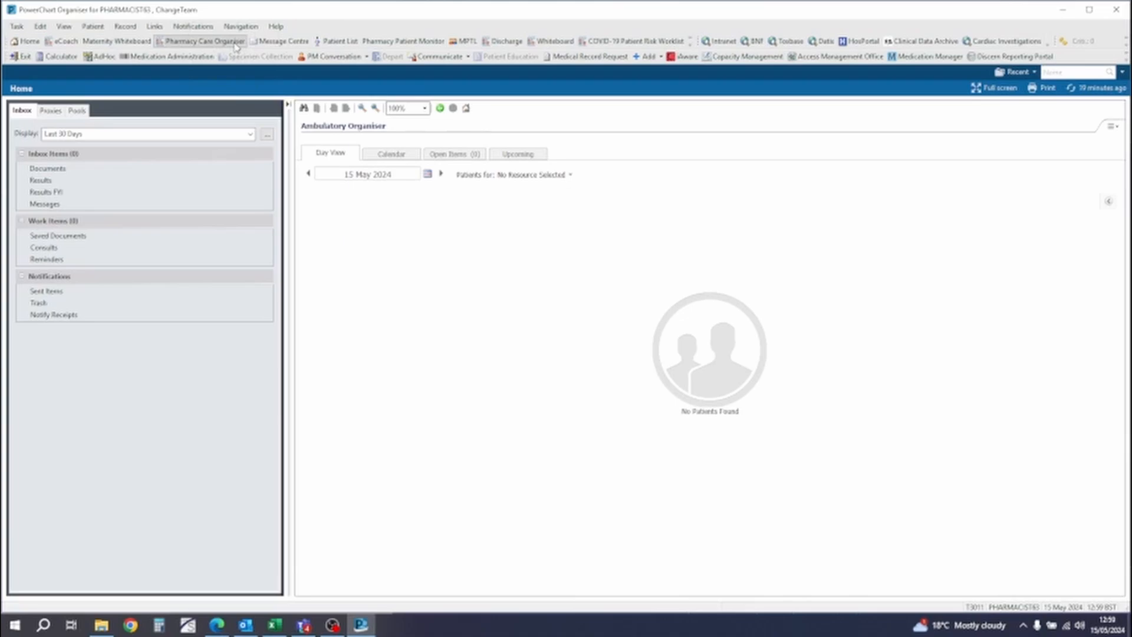
- Open the Pharmacy Care Organiser with the Ward 21 Cardiology UHC patient list and look at the list maintenance options
click(235, 42)
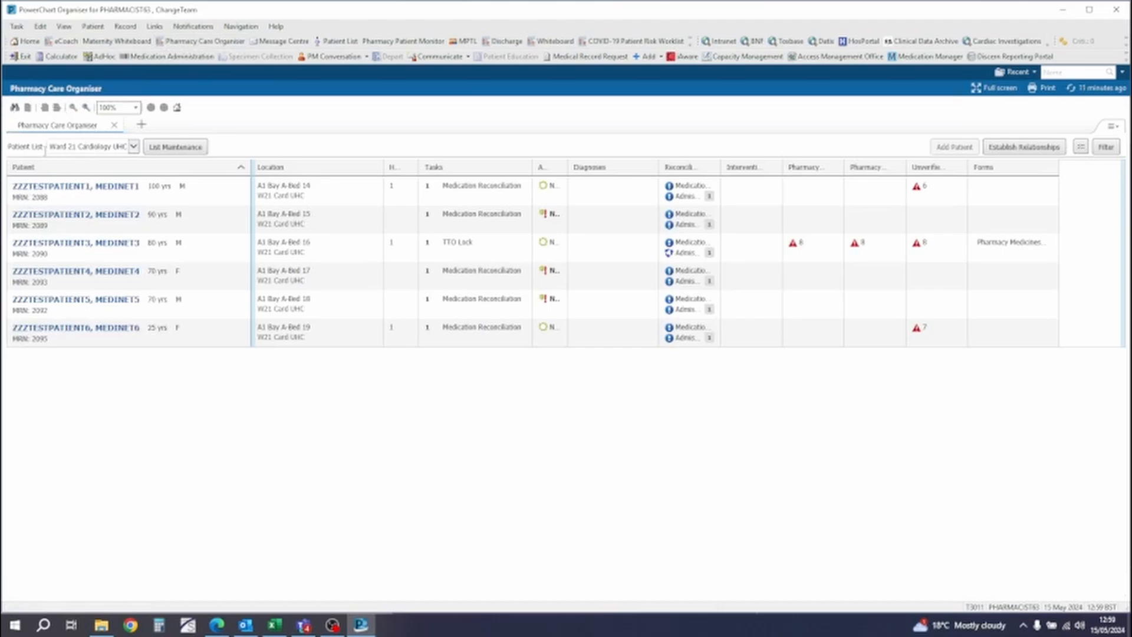
click(133, 146)
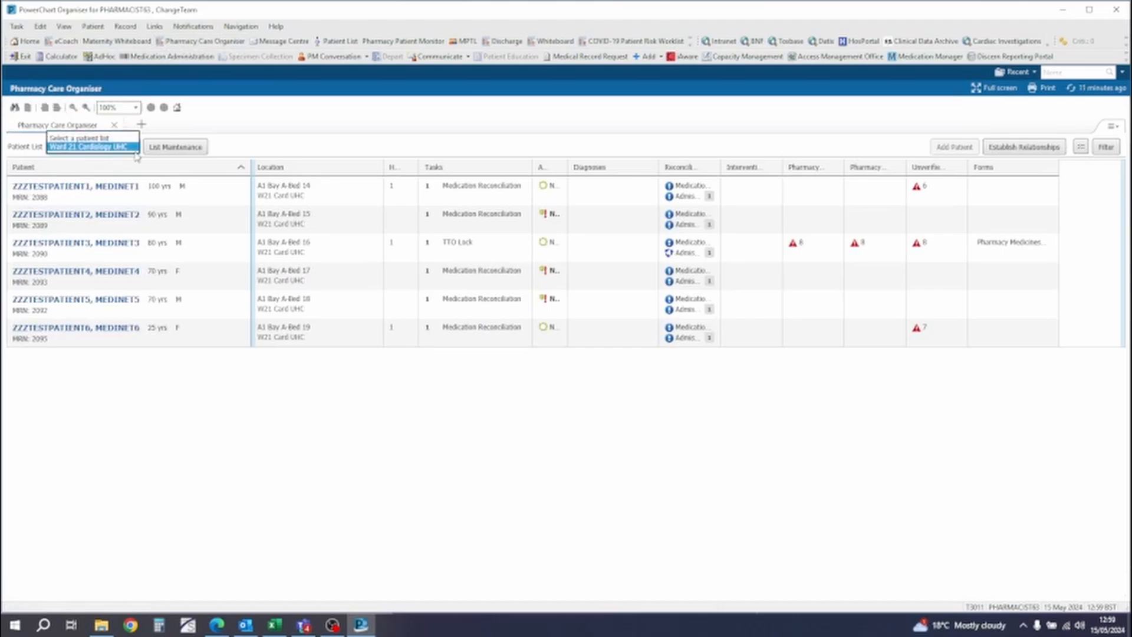
click(135, 151)
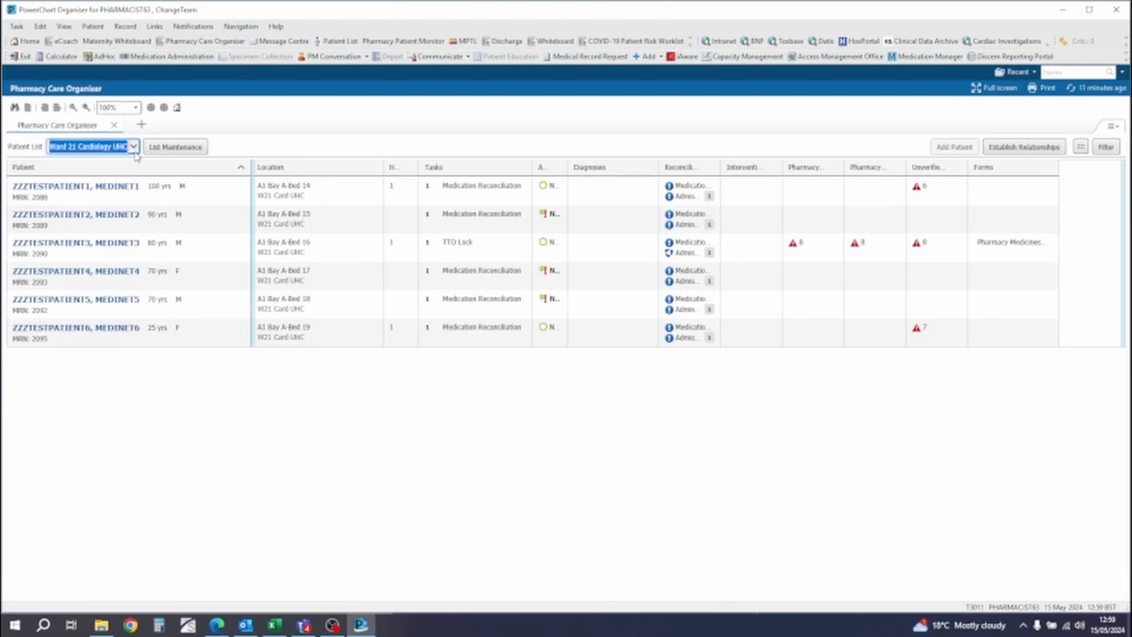
click(181, 151)
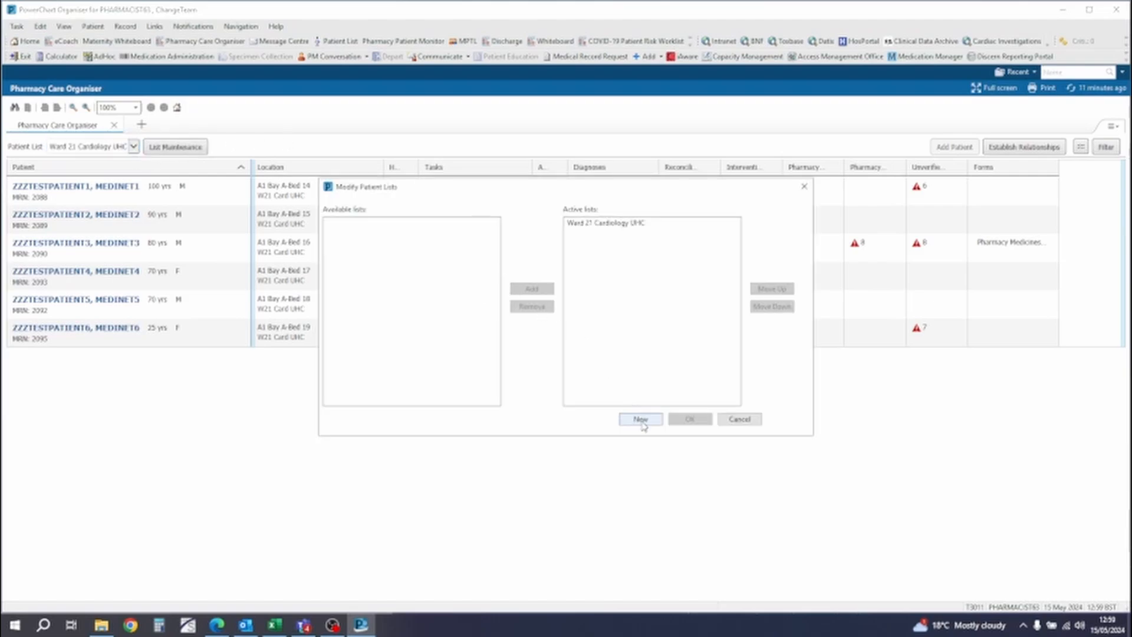
click(804, 186)
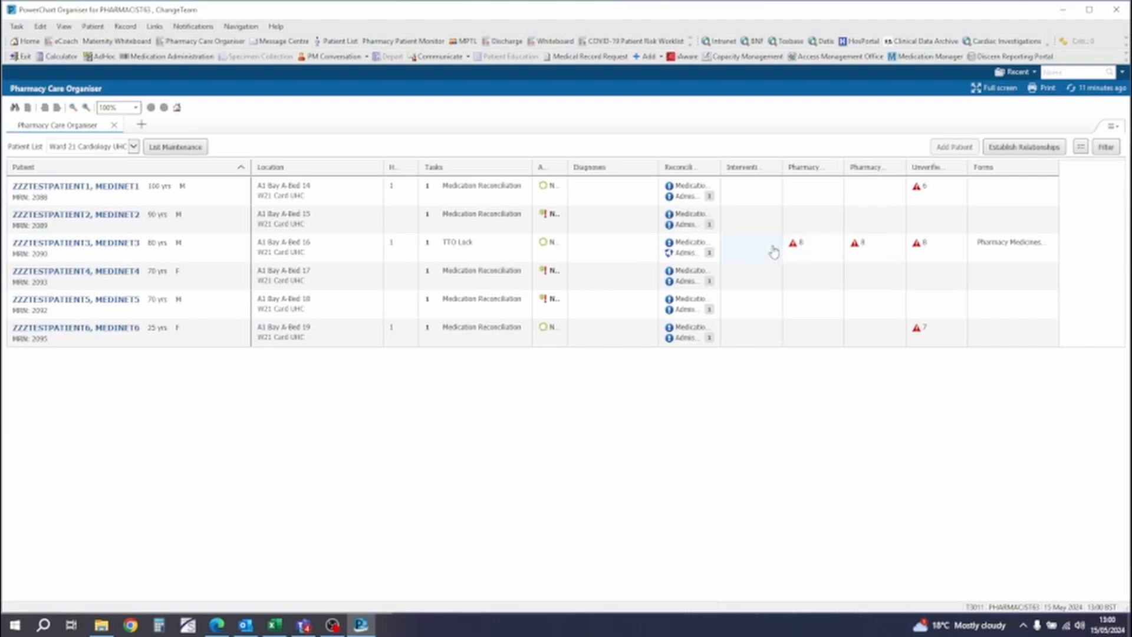
- Document the TTO Lock task for the patient in A1 Bay A-Bed 16 as Locked and sign the form
click(475, 255)
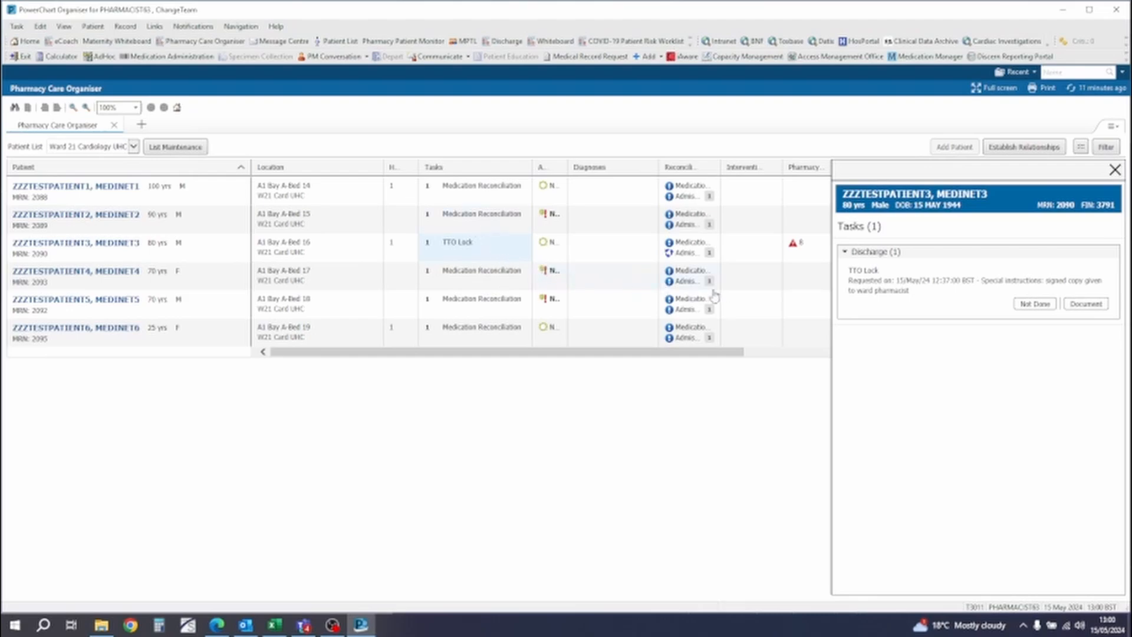
click(878, 288)
click(1085, 304)
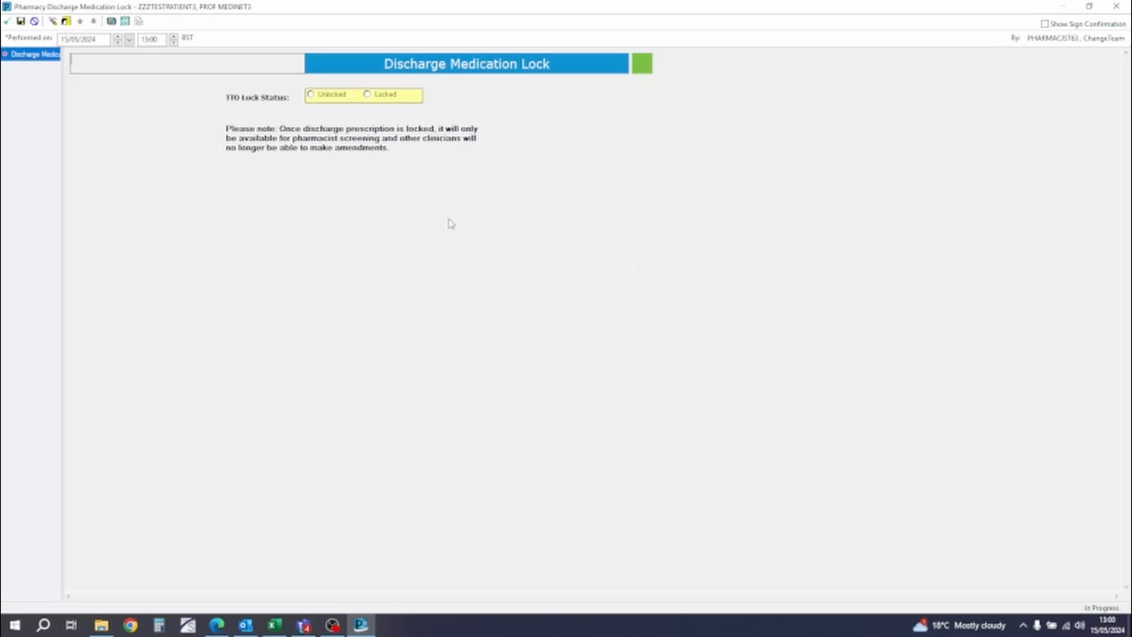
click(386, 95)
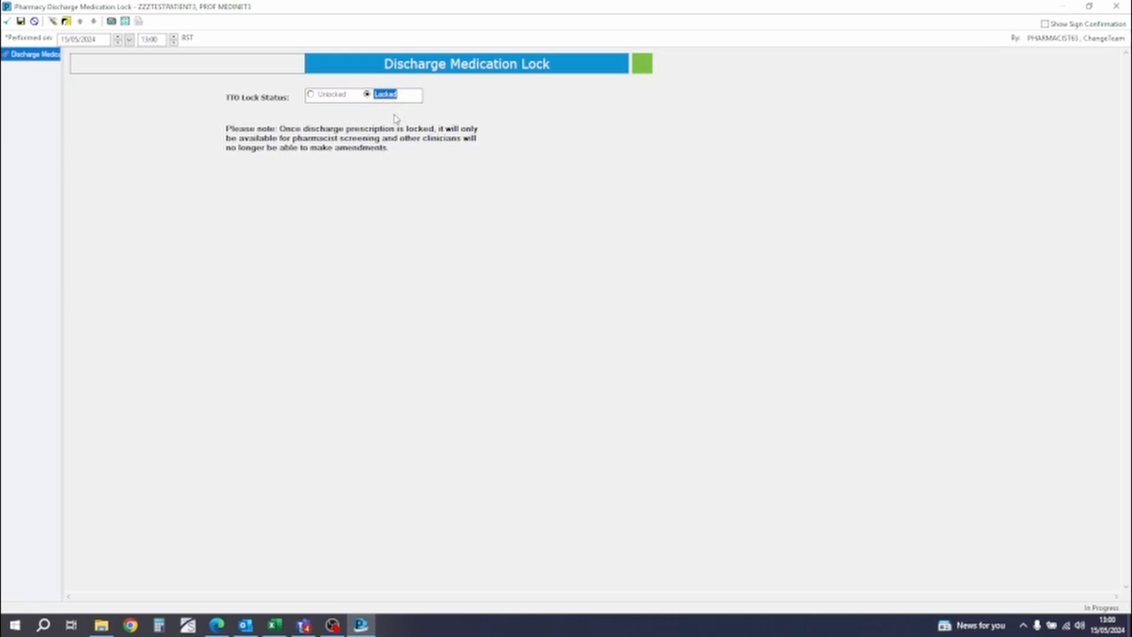
click(8, 21)
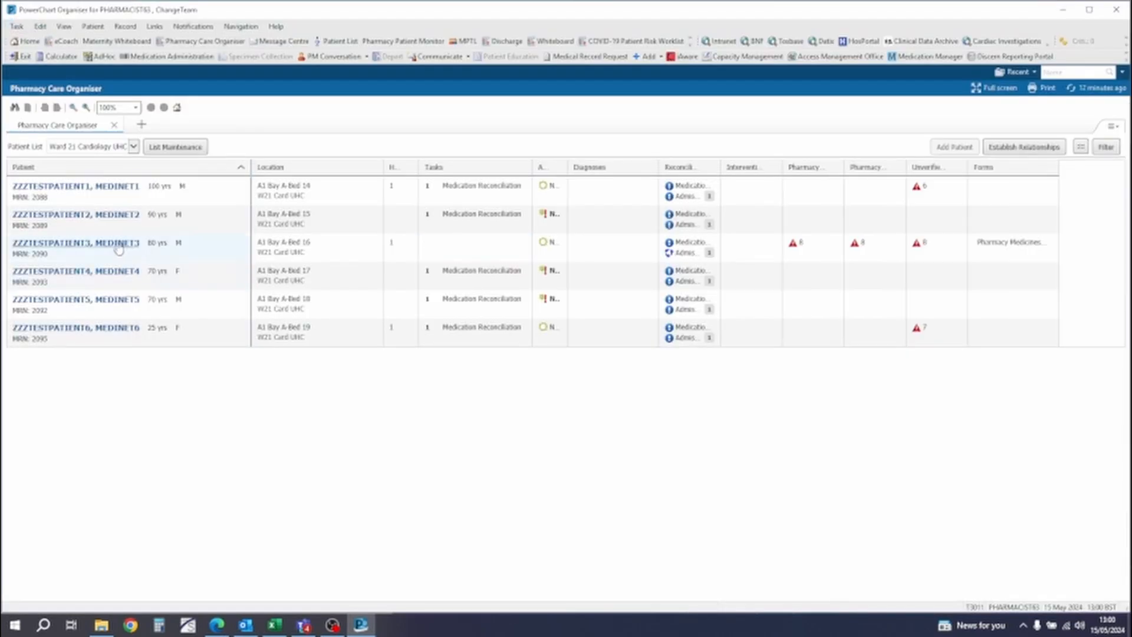
- Open the Bed 16 patient's chart and start discharge reconciliation from the discharge medications in TTO Meds
click(118, 243)
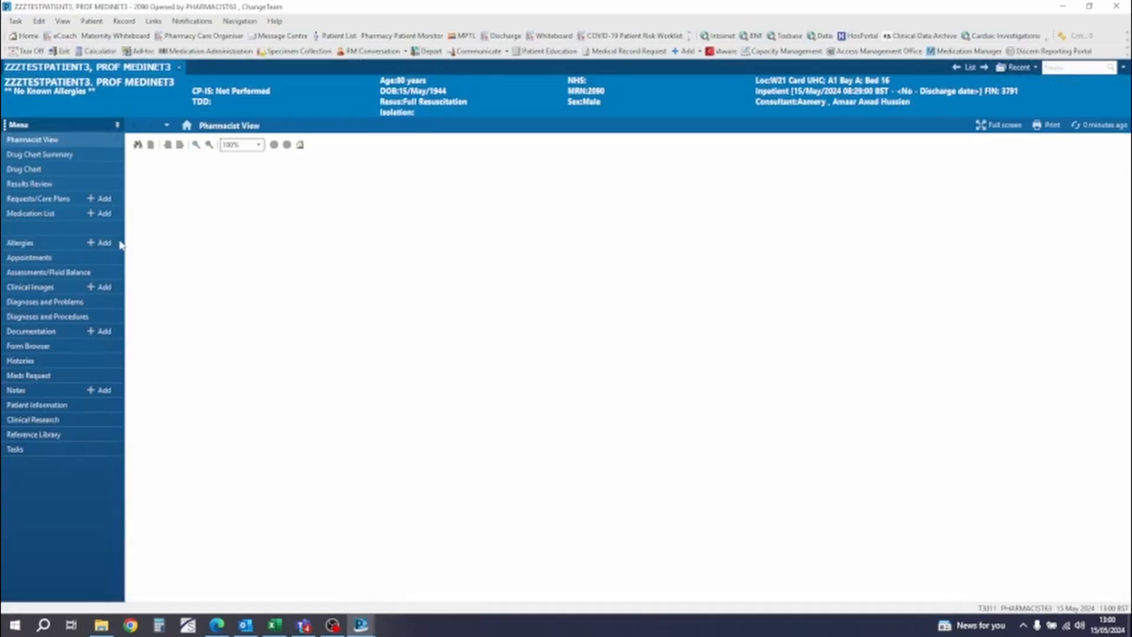
click(103, 145)
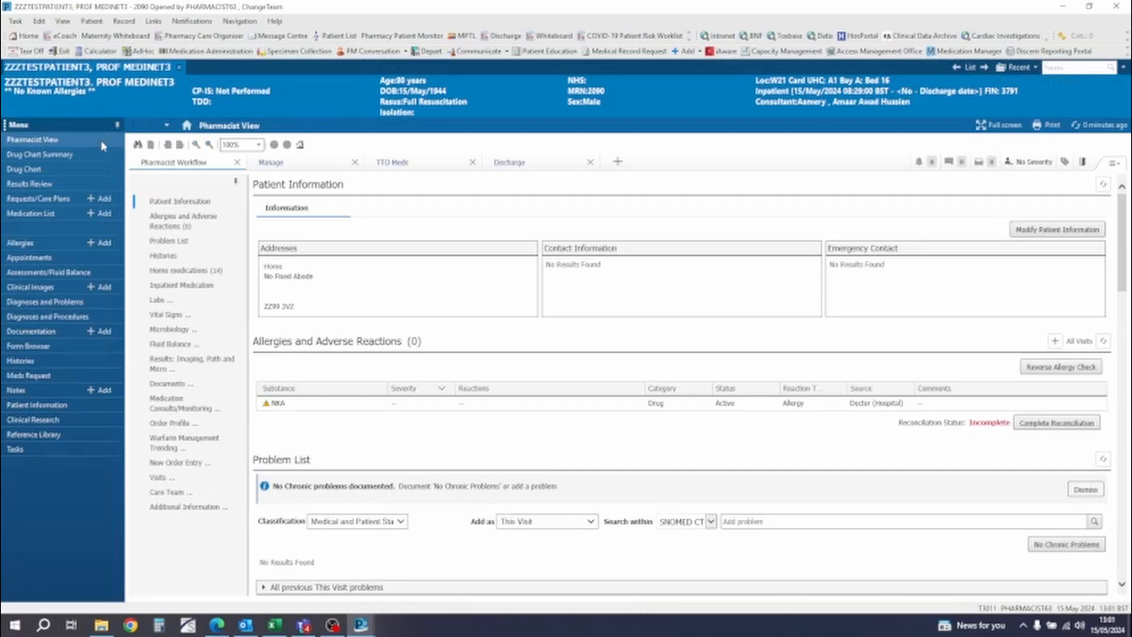
click(411, 167)
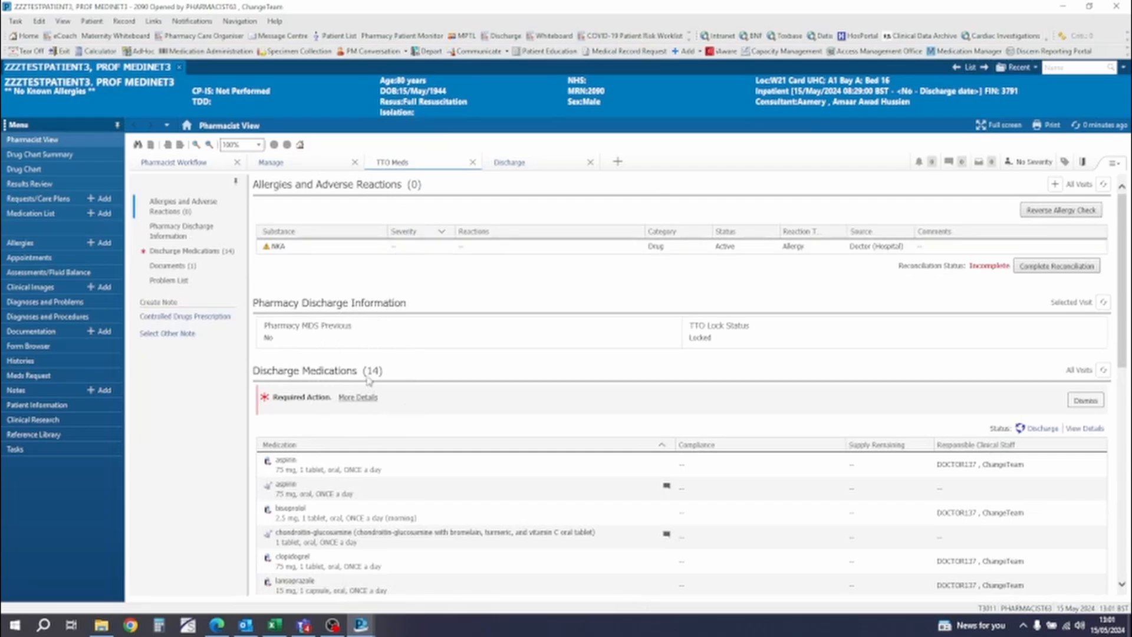
click(208, 257)
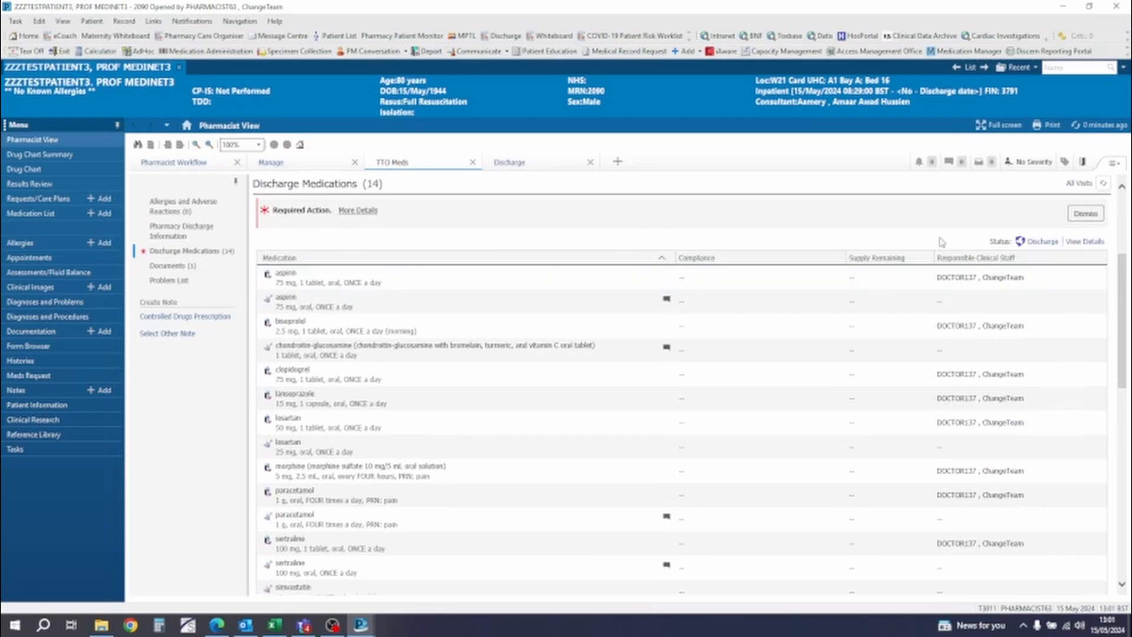
click(1040, 242)
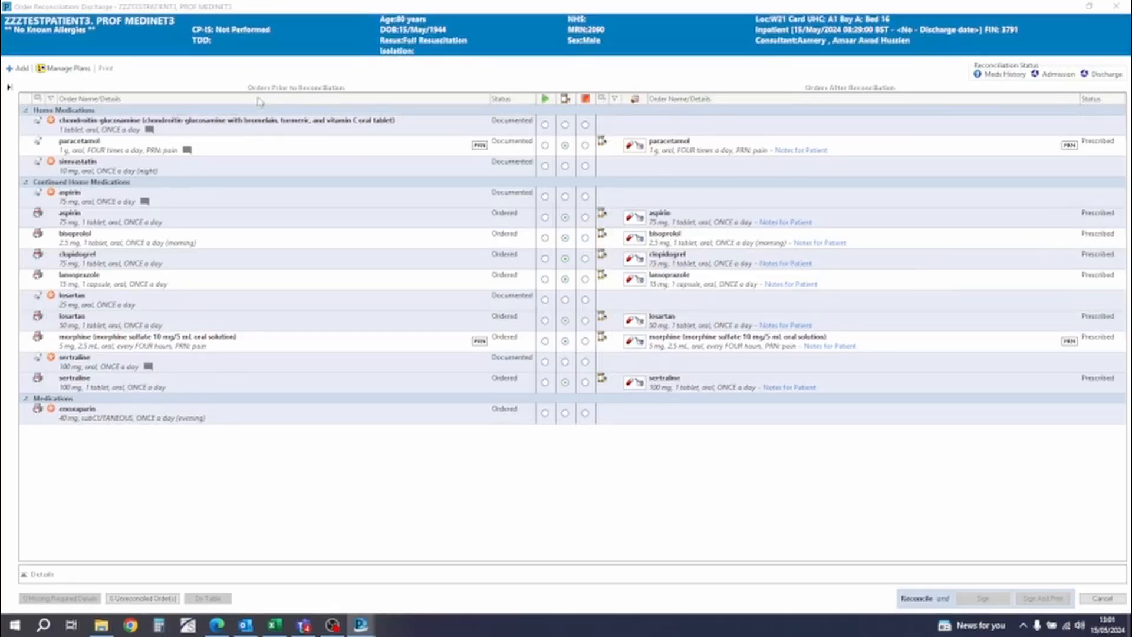
- Mark the prescribed paracetamol as pharmacy reviewed and set its supply option to Patient Home
key(ctrl)
key(ctrl)
click(600, 152)
mouse_move(640, 151)
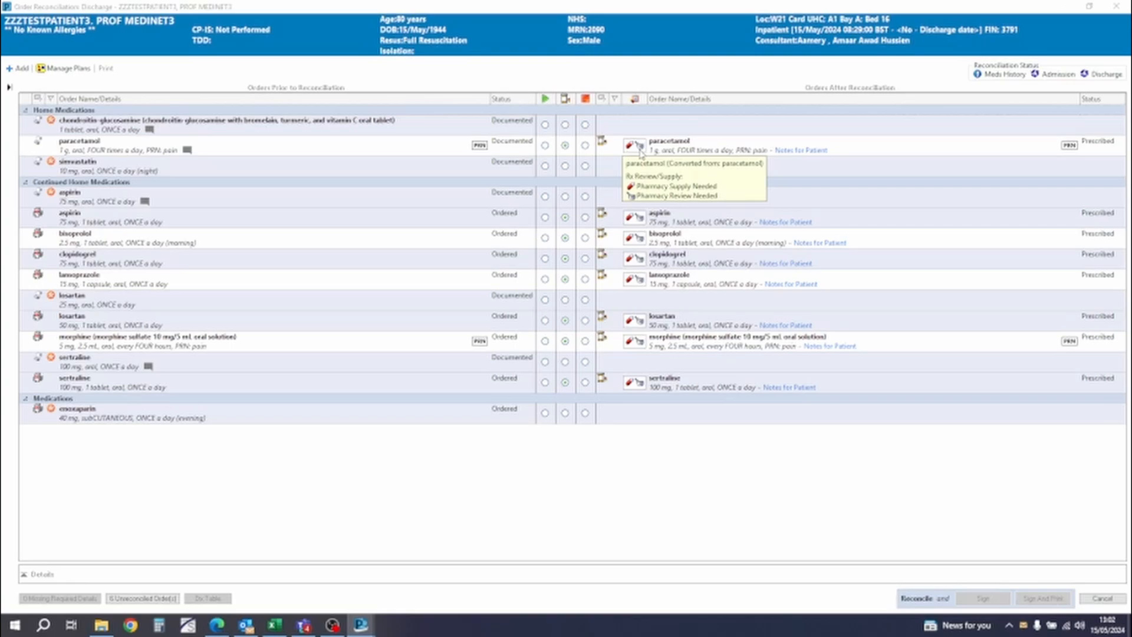
click(640, 154)
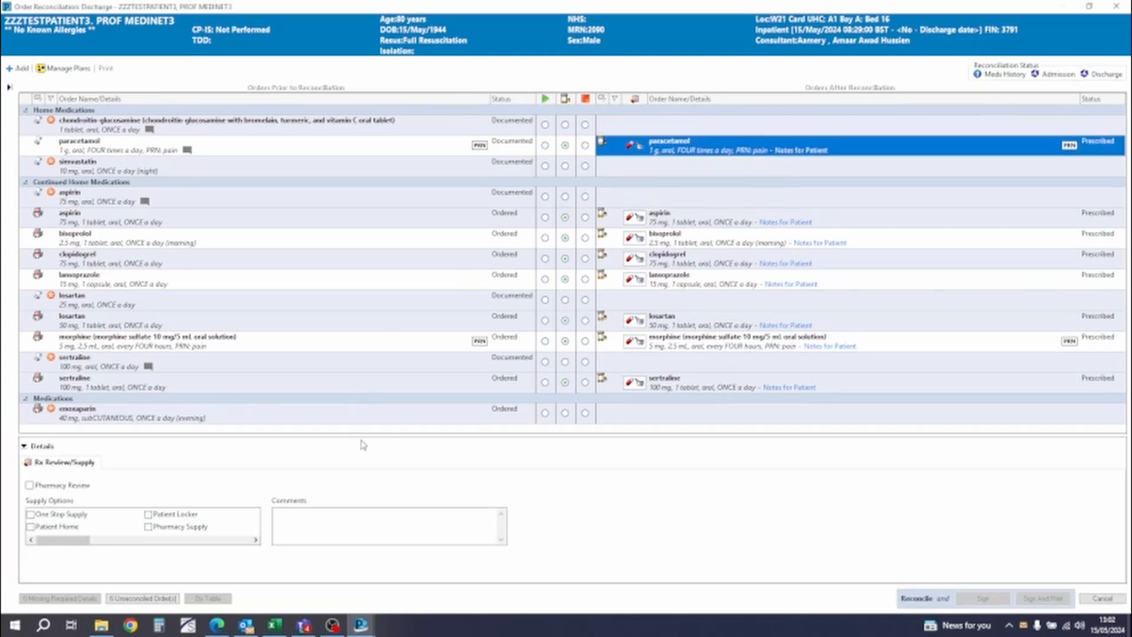
drag(370, 435, 396, 377)
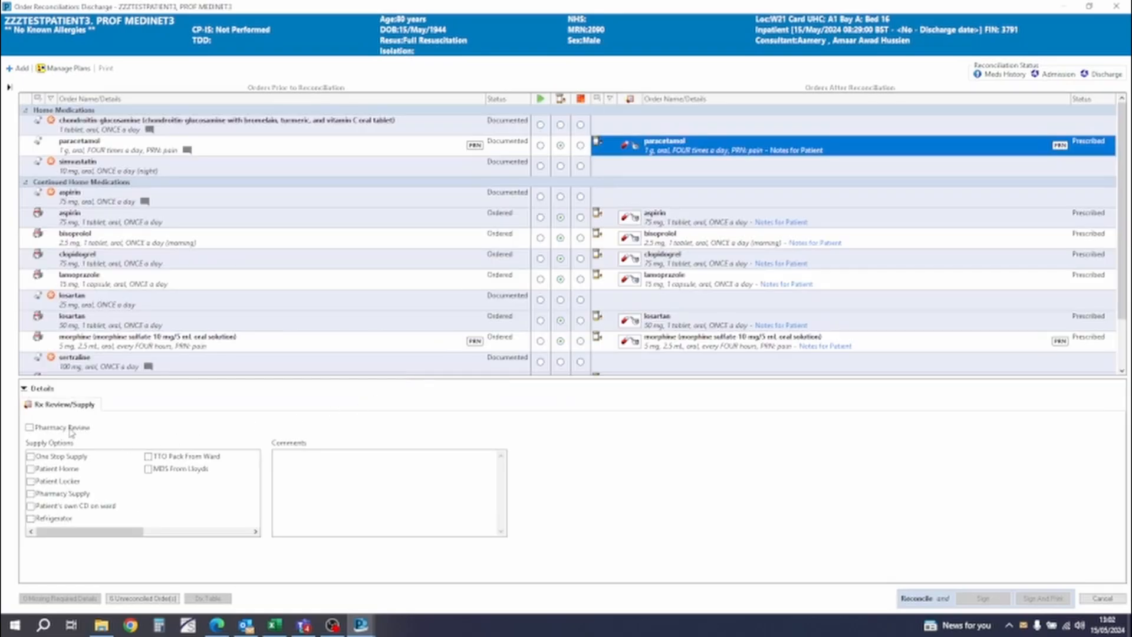
click(29, 428)
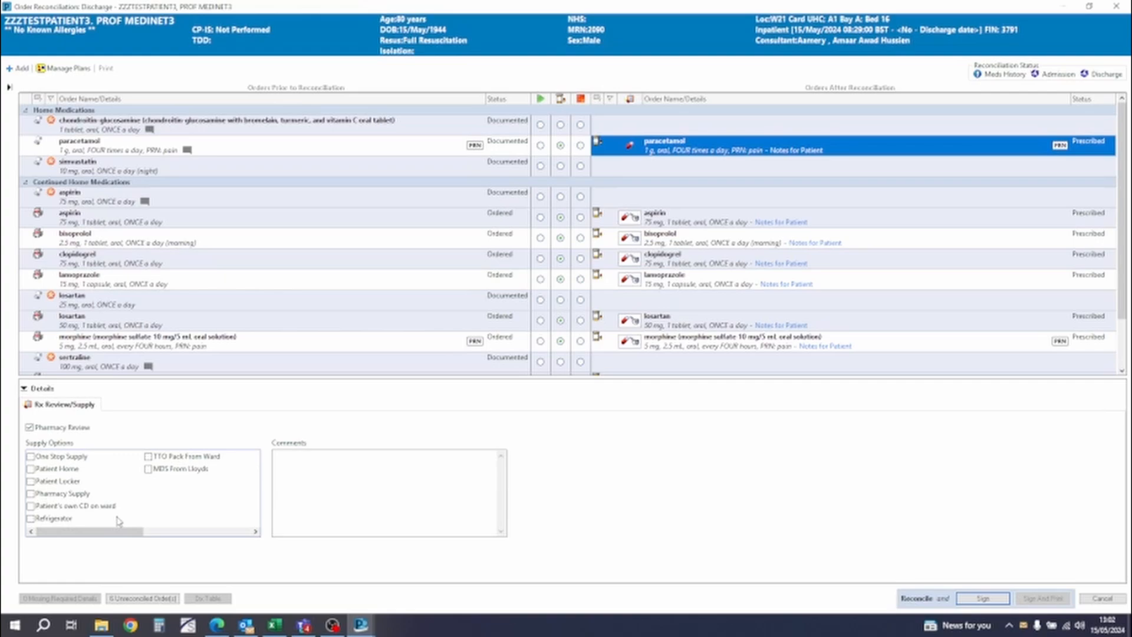
click(31, 470)
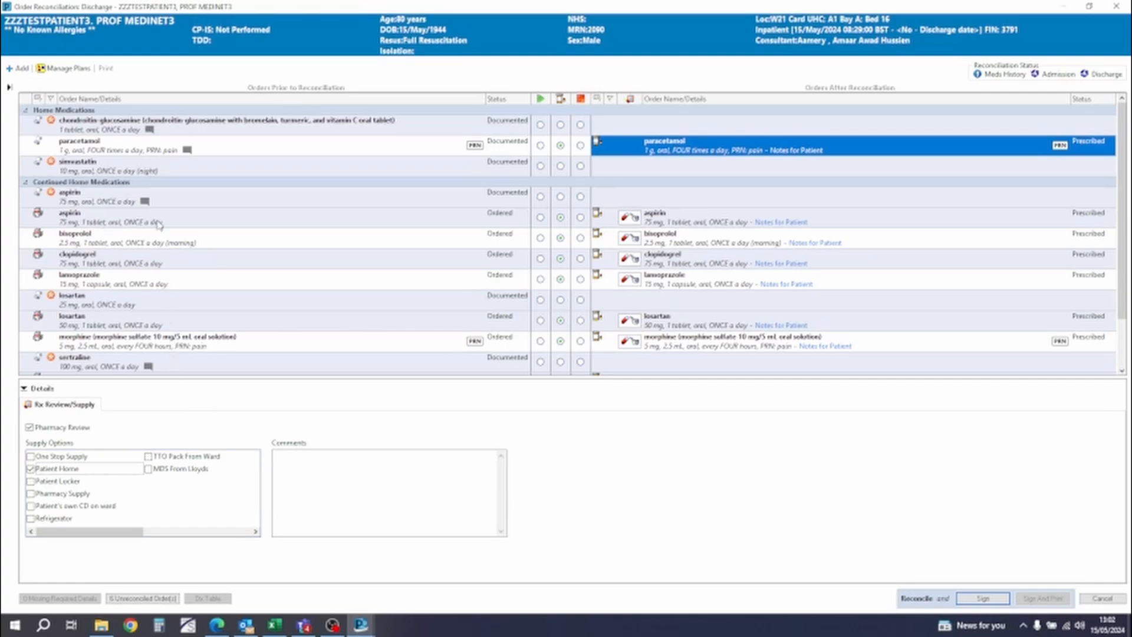
- Complete the pharmacy review and supply details for aspirin and bisoprolol, using Patient Home as the aspirin supply option
mouse_move(155, 150)
click(635, 220)
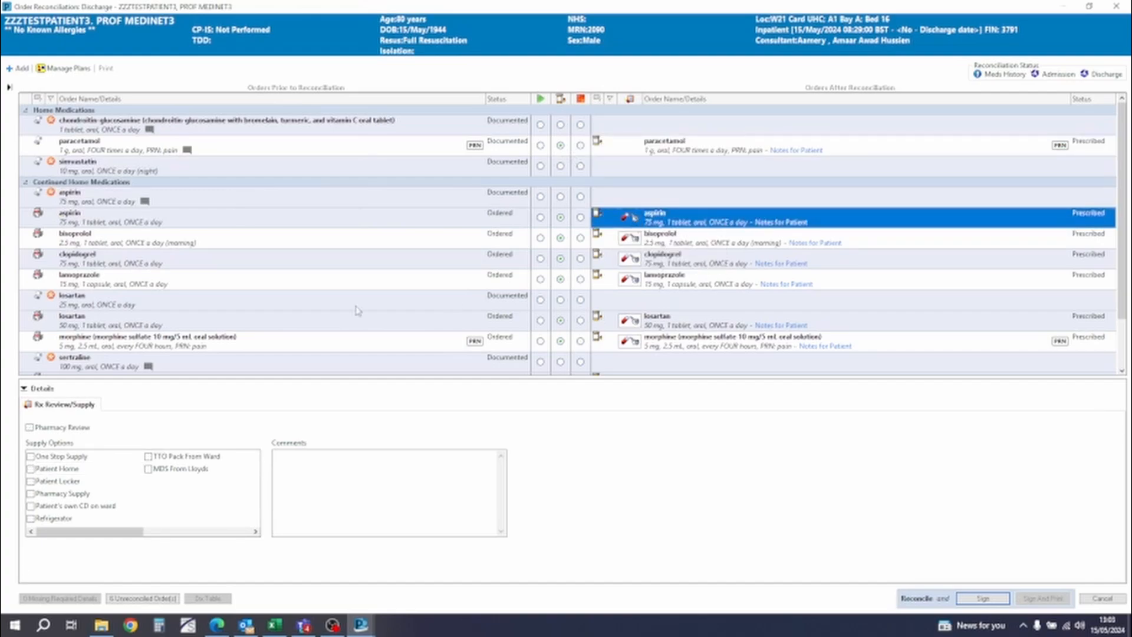
click(30, 428)
click(30, 469)
click(633, 239)
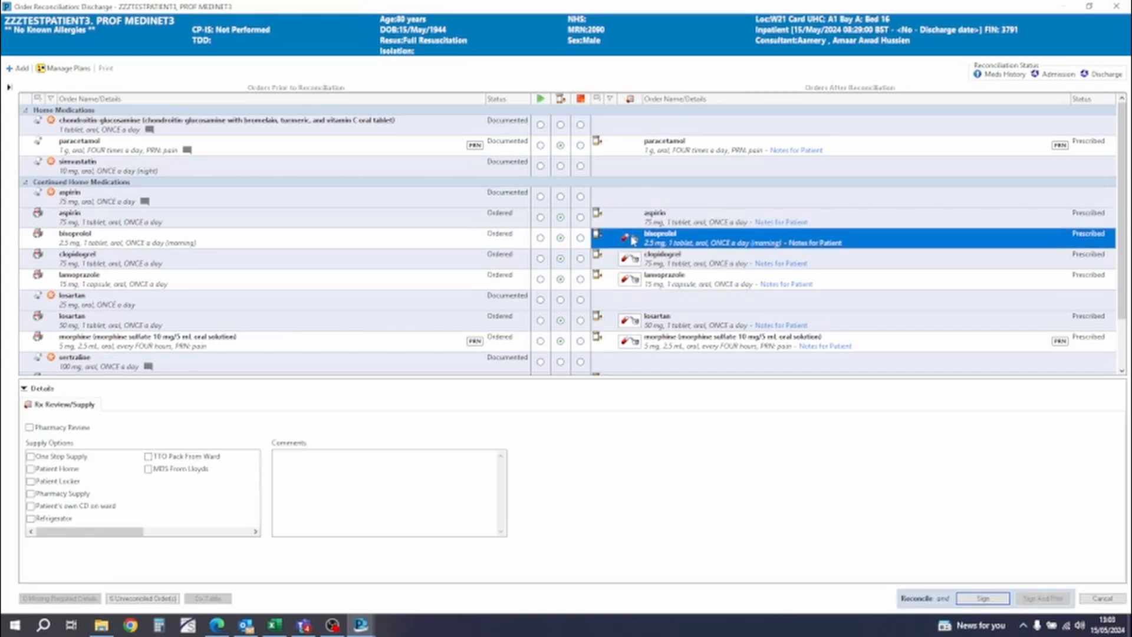
click(634, 264)
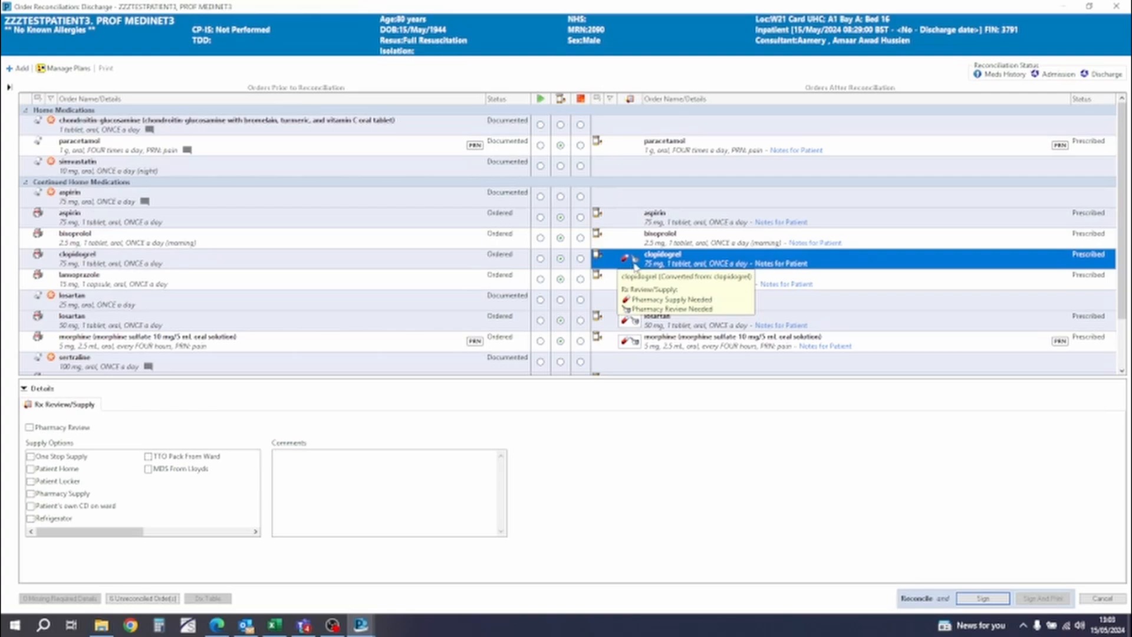
right_click(674, 265)
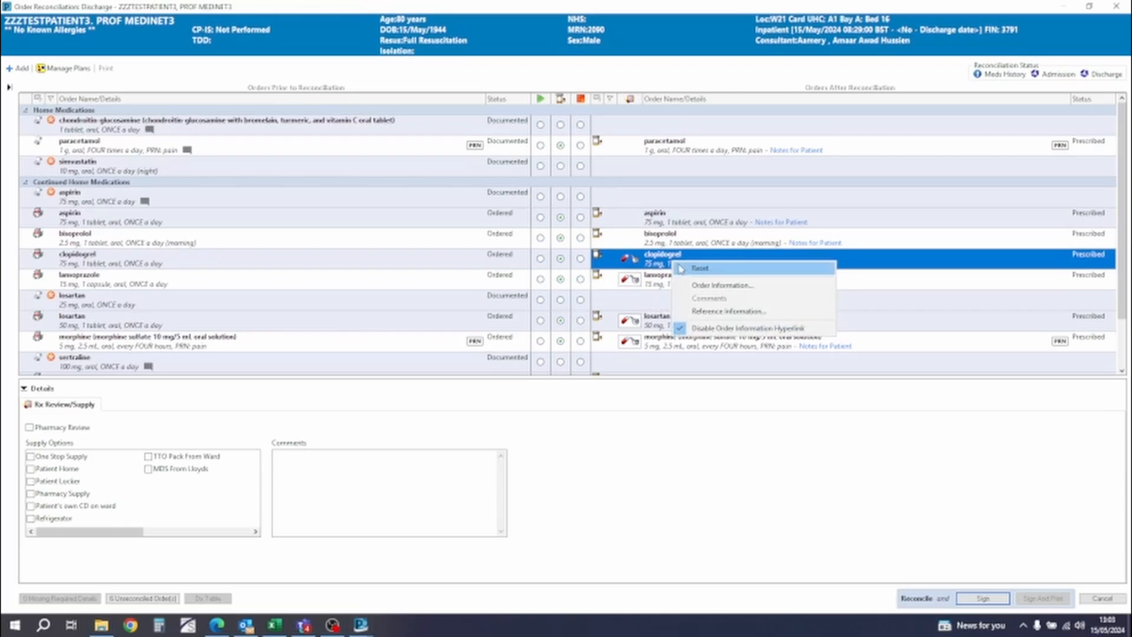
click(681, 269)
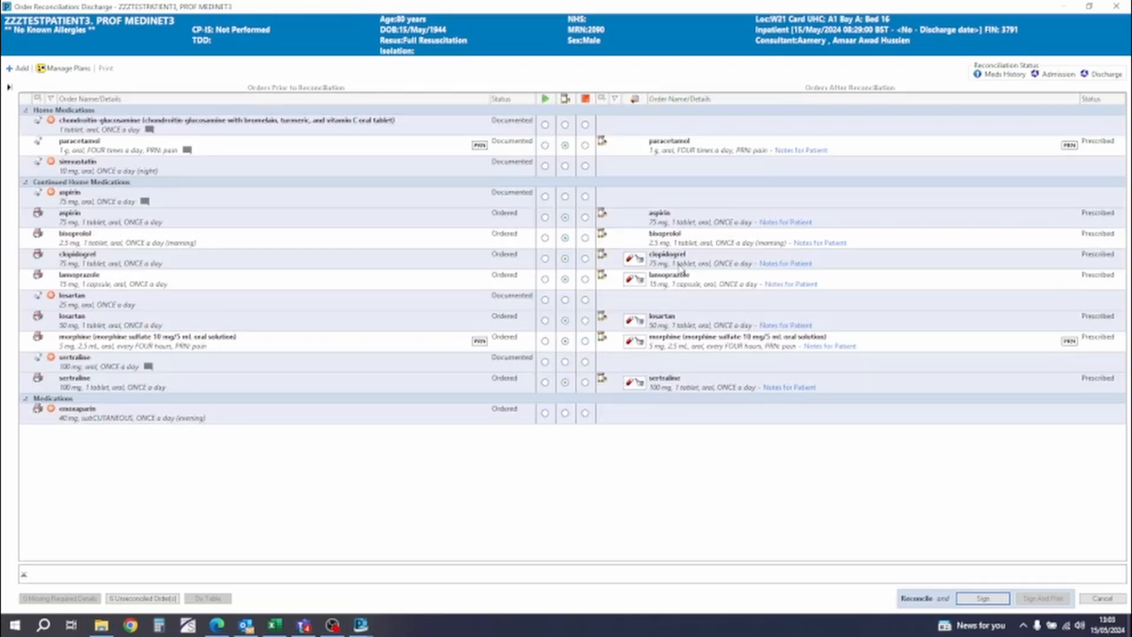
- Modify the clopidogrel prescription without resending, setting the days supply to 19
right_click(680, 263)
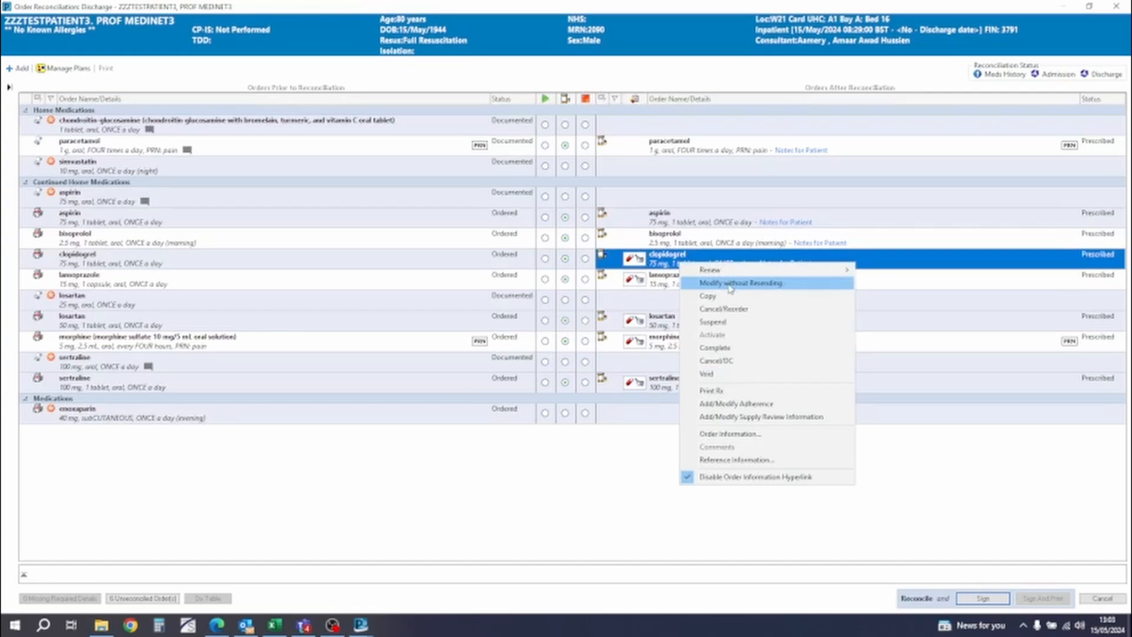
click(730, 285)
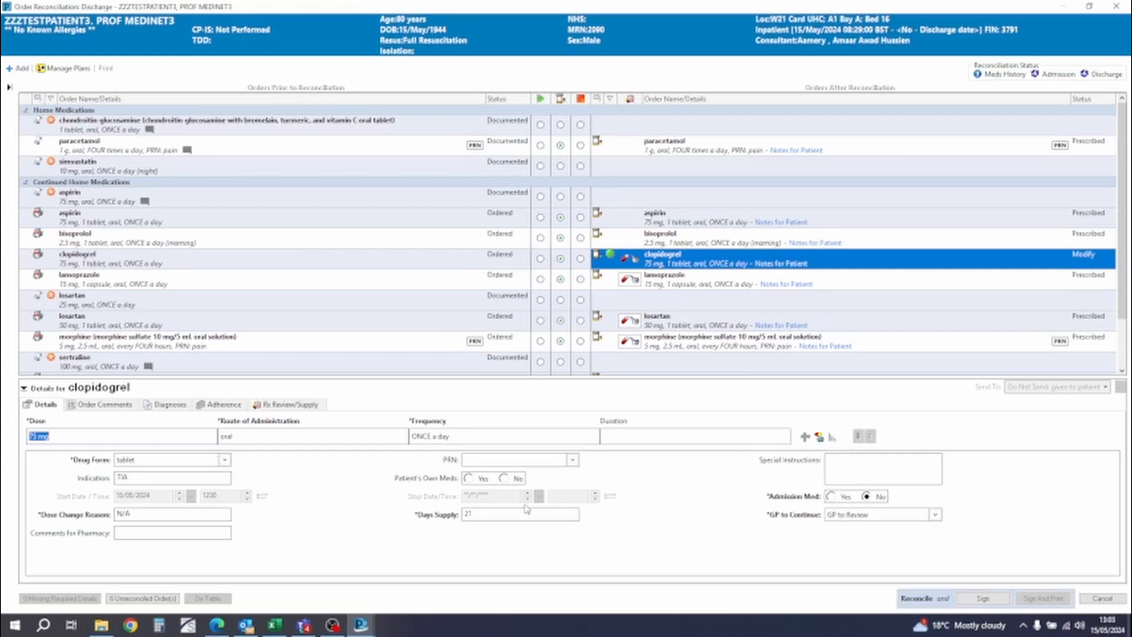
click(491, 513)
key(BackSpace)
key(BackSpace)
text(28)
click(511, 534)
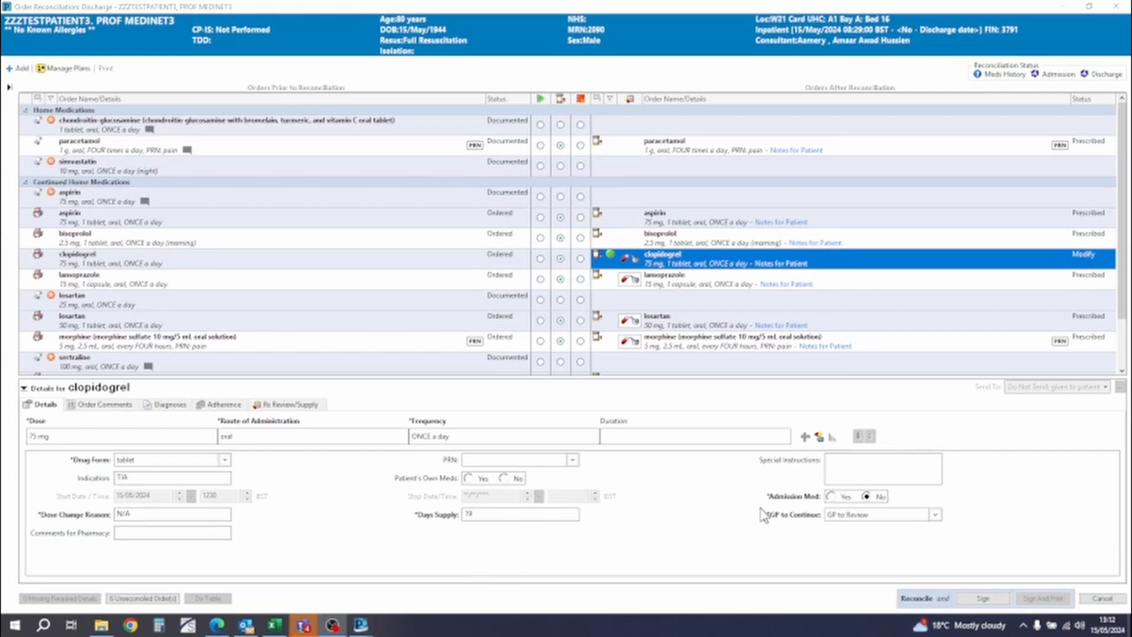
- Add the special instruction "p.c days supply changed as per drug chart" and the order comment "test comment" to clopidogrel
click(838, 475)
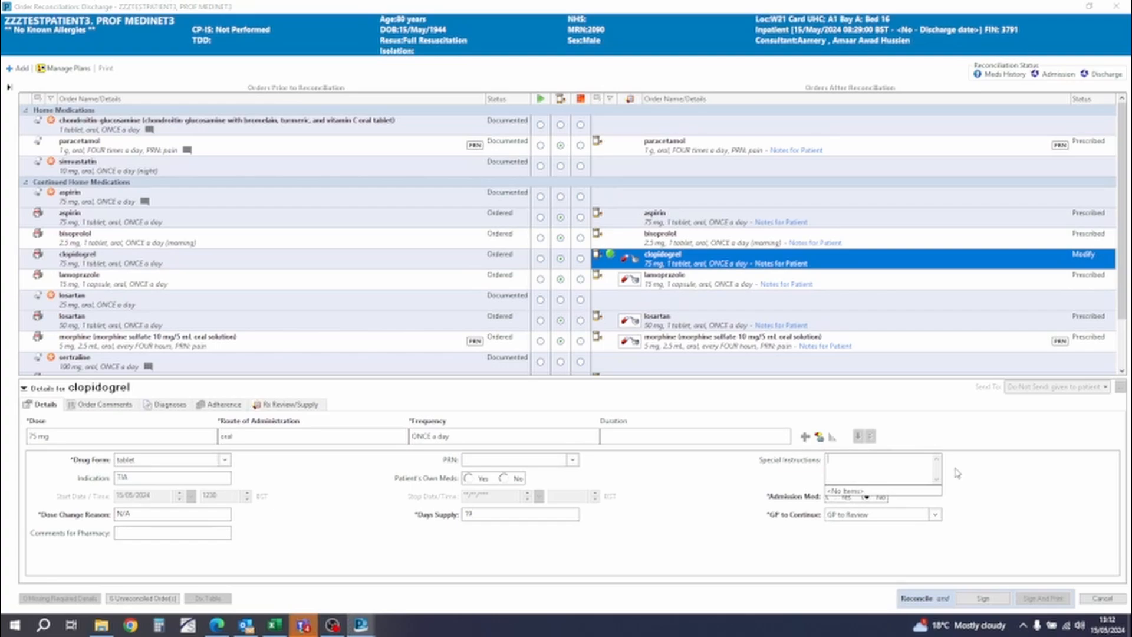
text(p.c days supply changed as per drug chart)
click(653, 511)
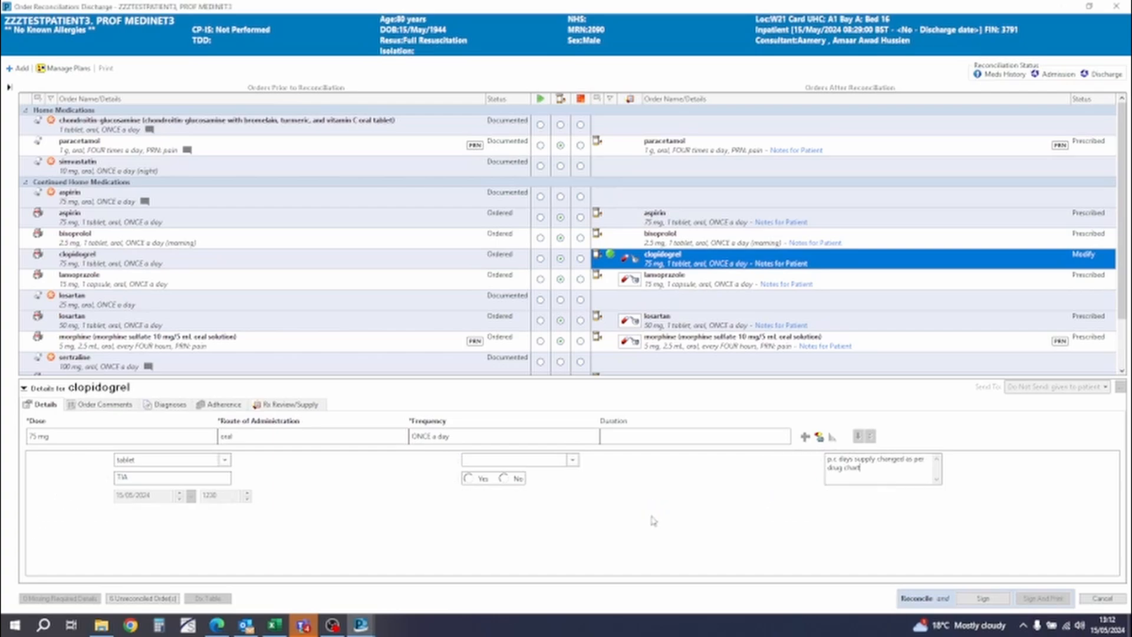
click(125, 405)
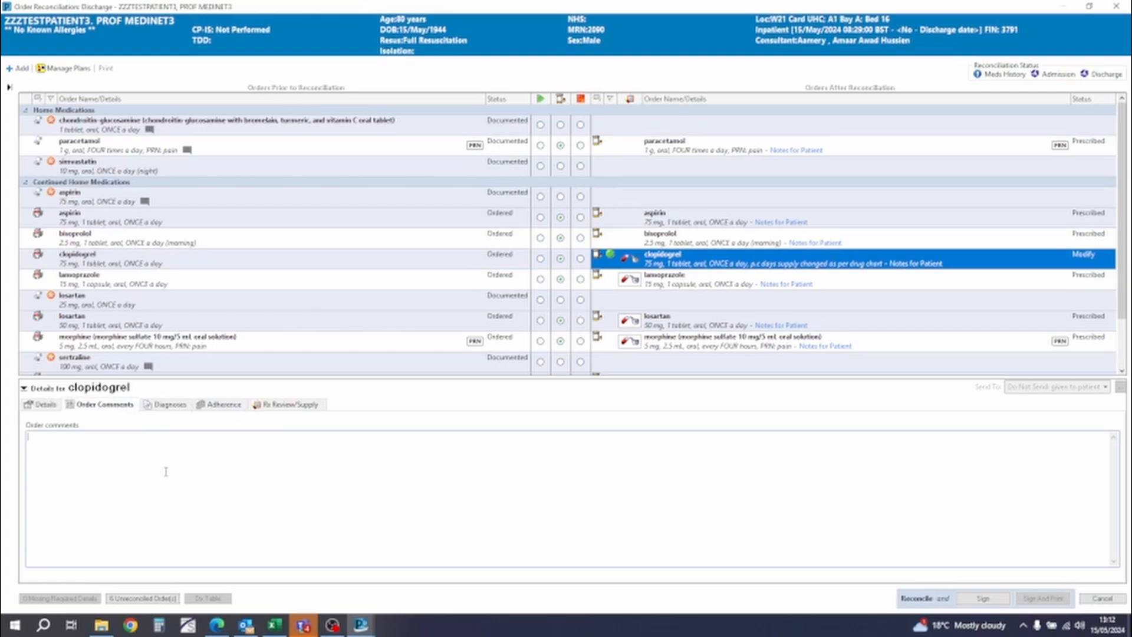
text(test comment)
- Mark clopidogrel as pharmacy reviewed with One Stop Supply and the supply comment "19 tablets only"
click(293, 409)
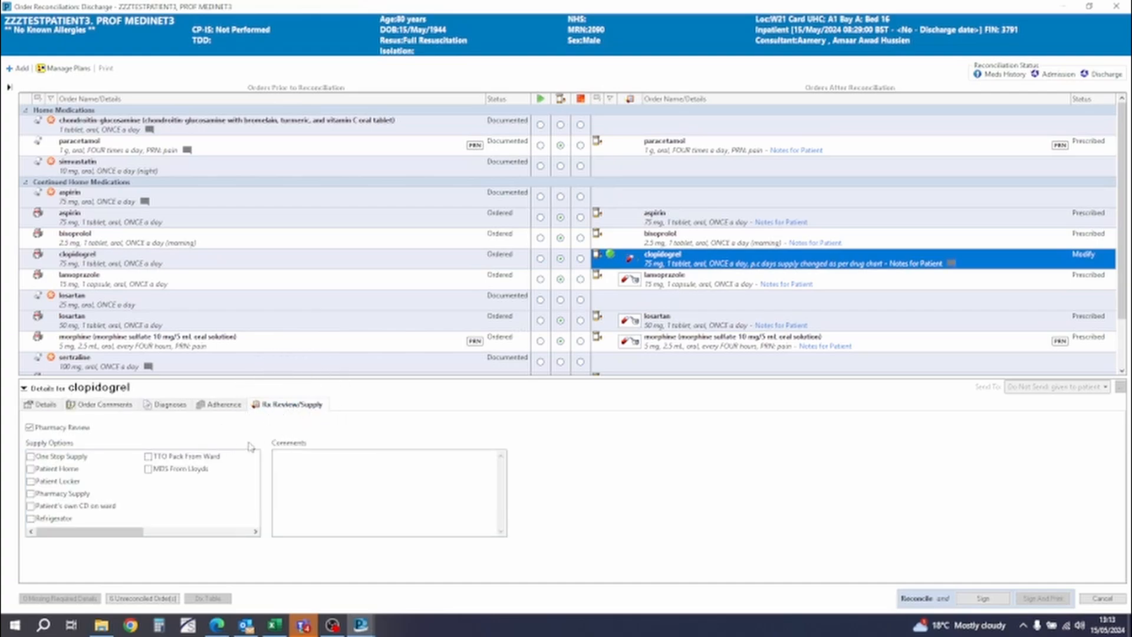
click(33, 459)
click(360, 476)
text(19 tablets only)
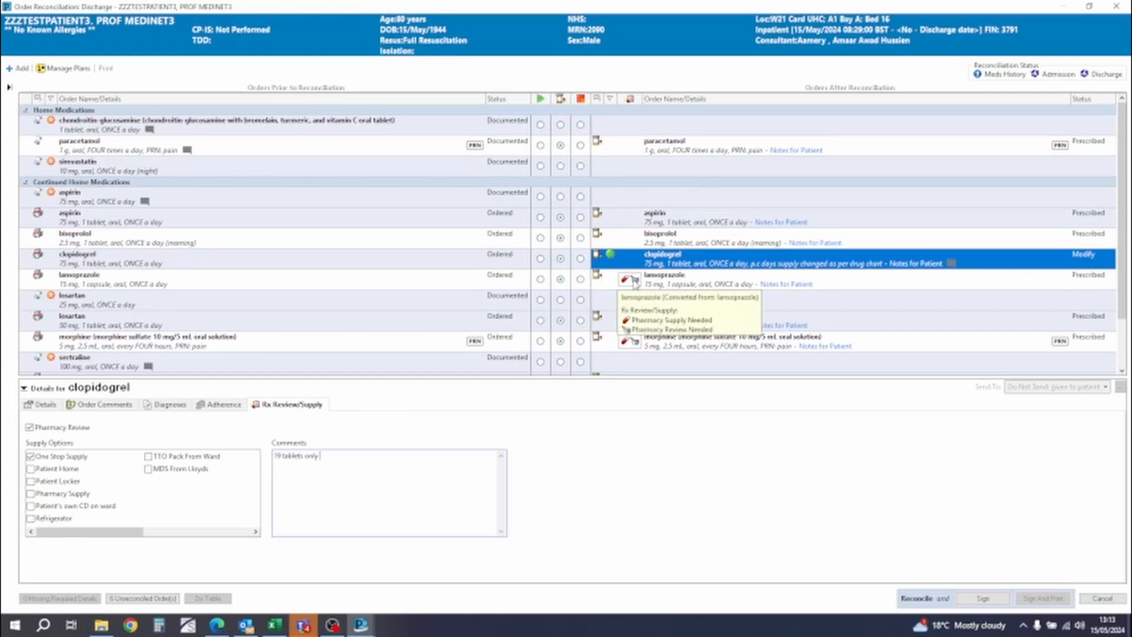
- Mark lansoprazole and the prescribed losartan 50 mg as pharmacy reviewed, each with One Stop Supply
click(635, 284)
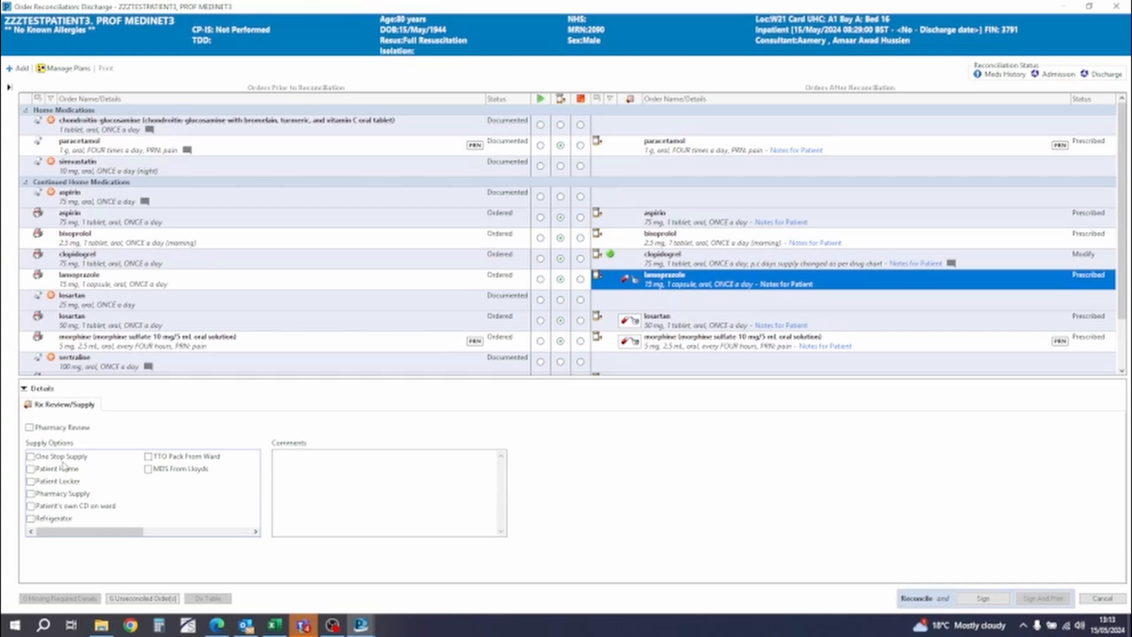
click(28, 426)
click(30, 456)
click(636, 326)
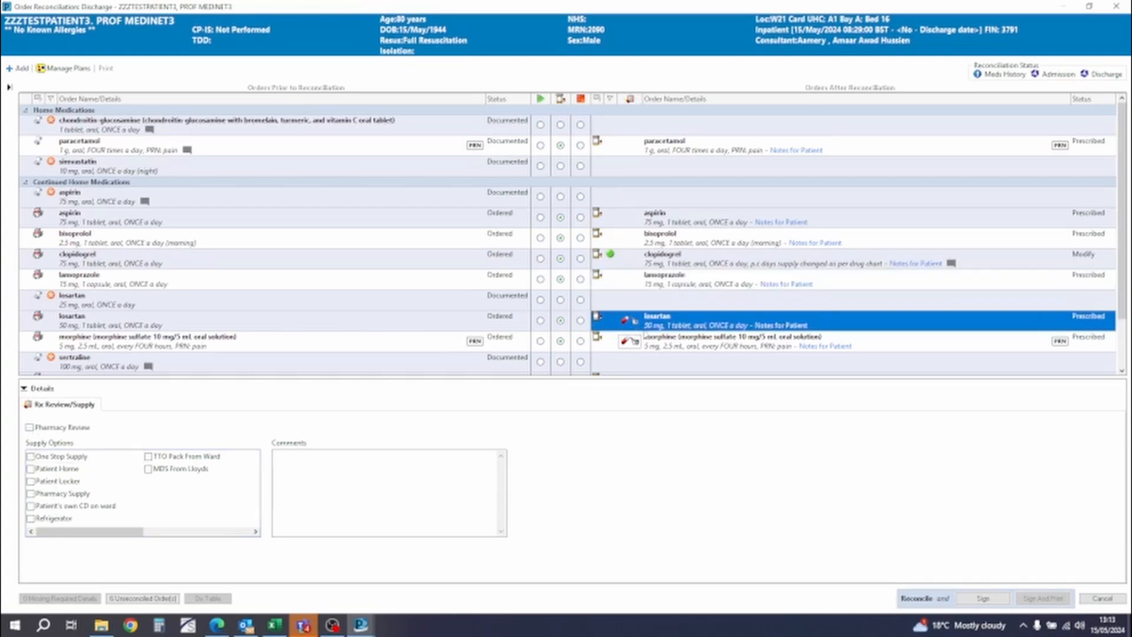
click(28, 428)
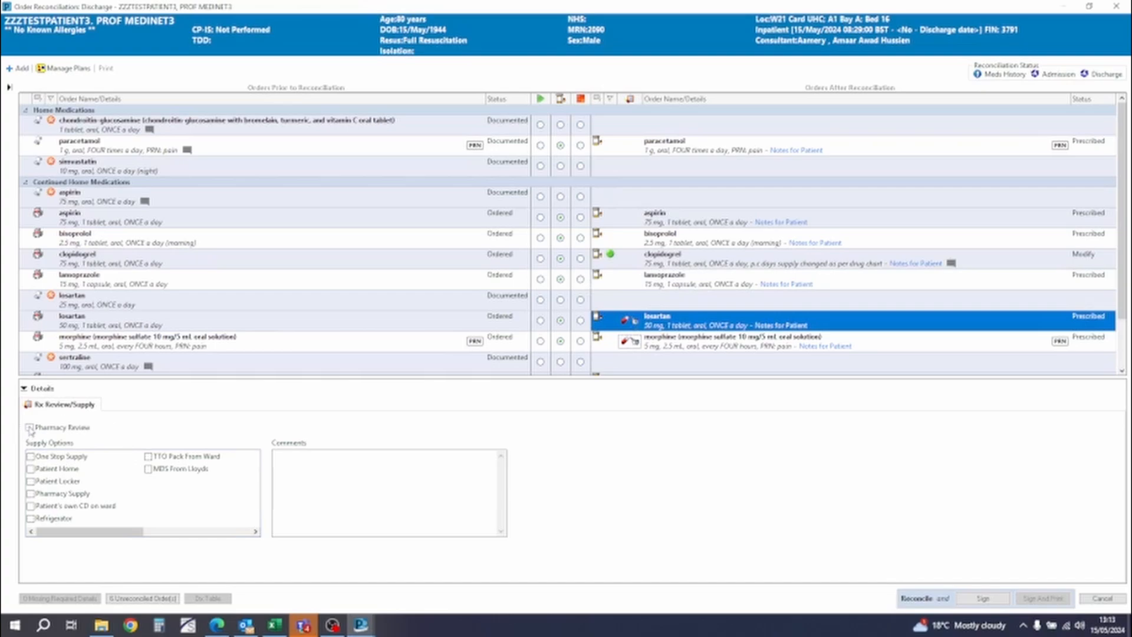
click(31, 457)
- Reset the morphine sulfate 10 mg/5 mL oral solution discharge order and open its prescription for modification
click(635, 342)
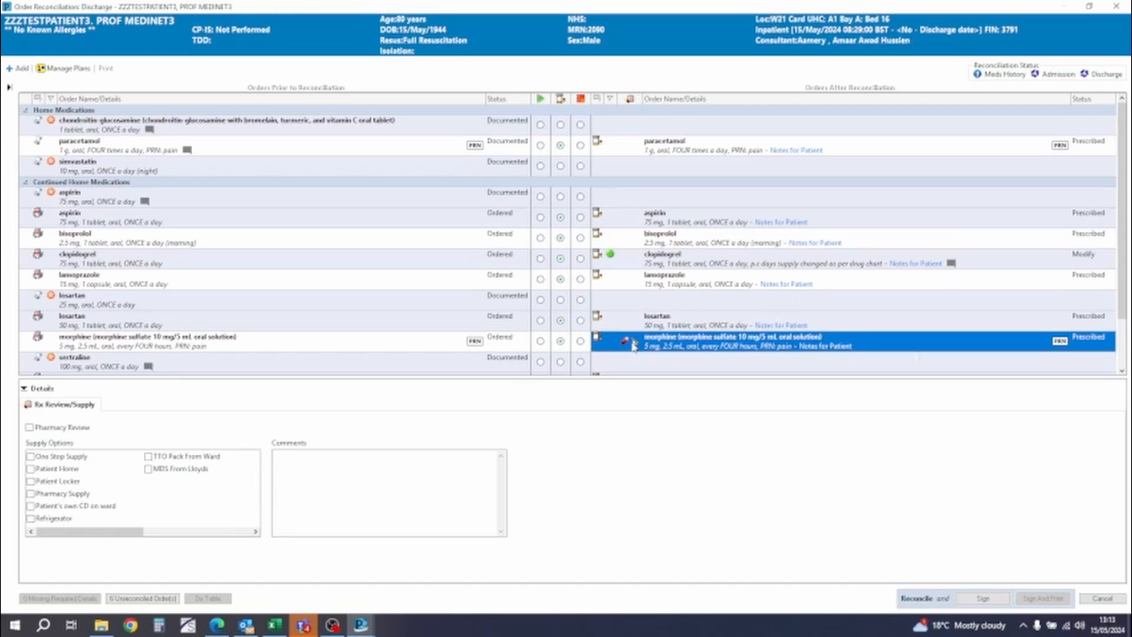
mouse_move(634, 344)
mouse_move(751, 342)
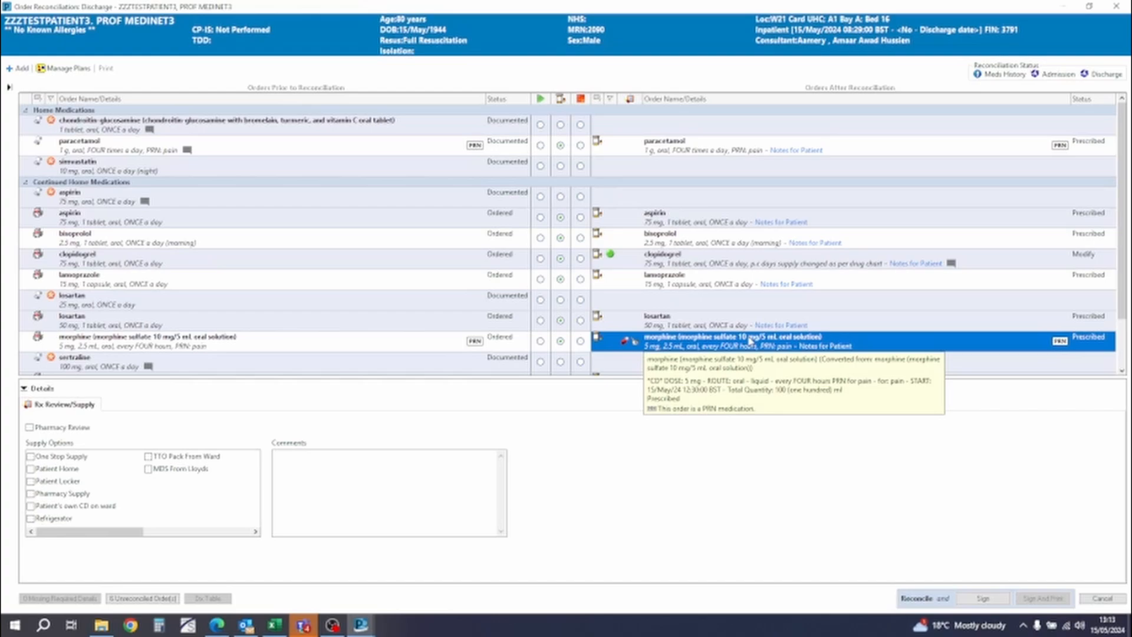
right_click(750, 340)
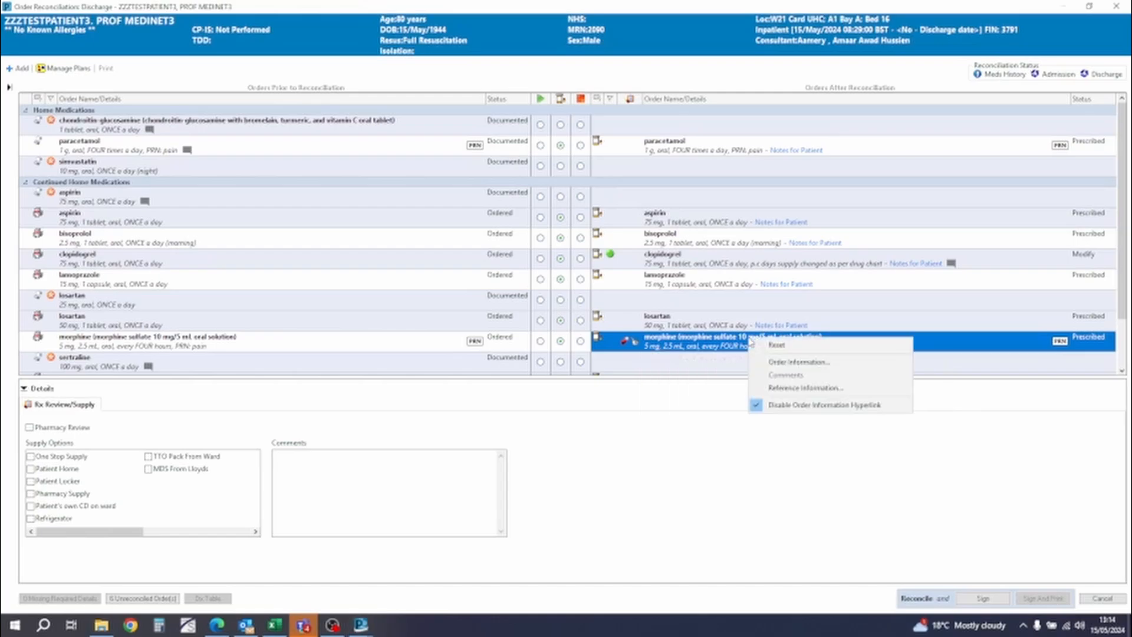
click(763, 345)
right_click(763, 344)
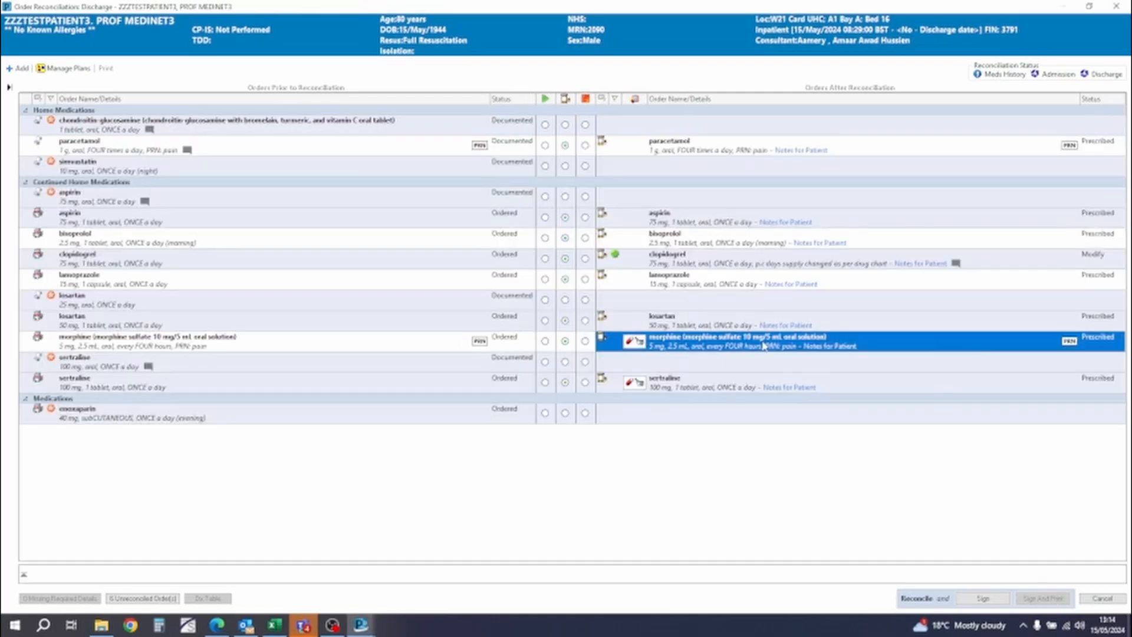
click(783, 362)
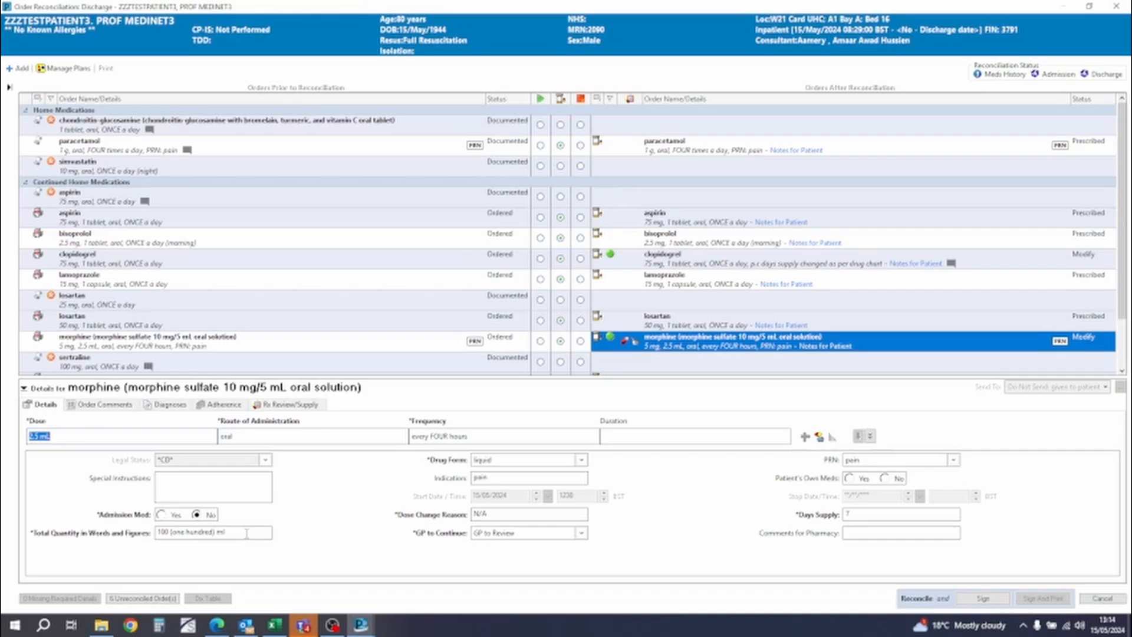
- Review the total quantity, special instructions and order comments of the morphine oral solution prescription
click(244, 533)
key(ctrl)
click(223, 493)
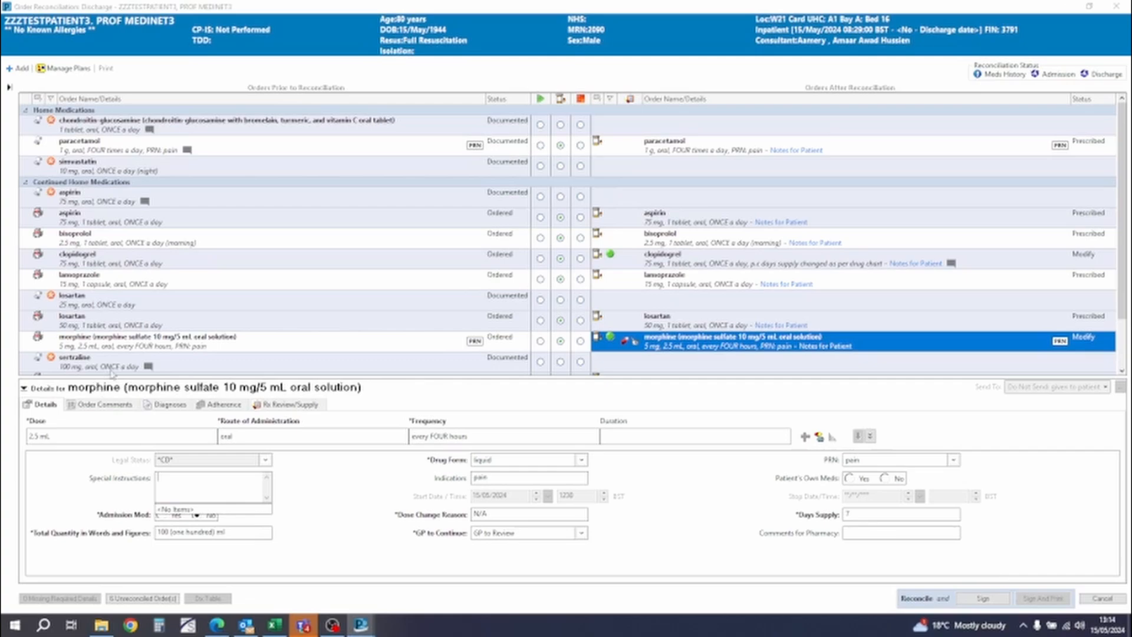
click(109, 407)
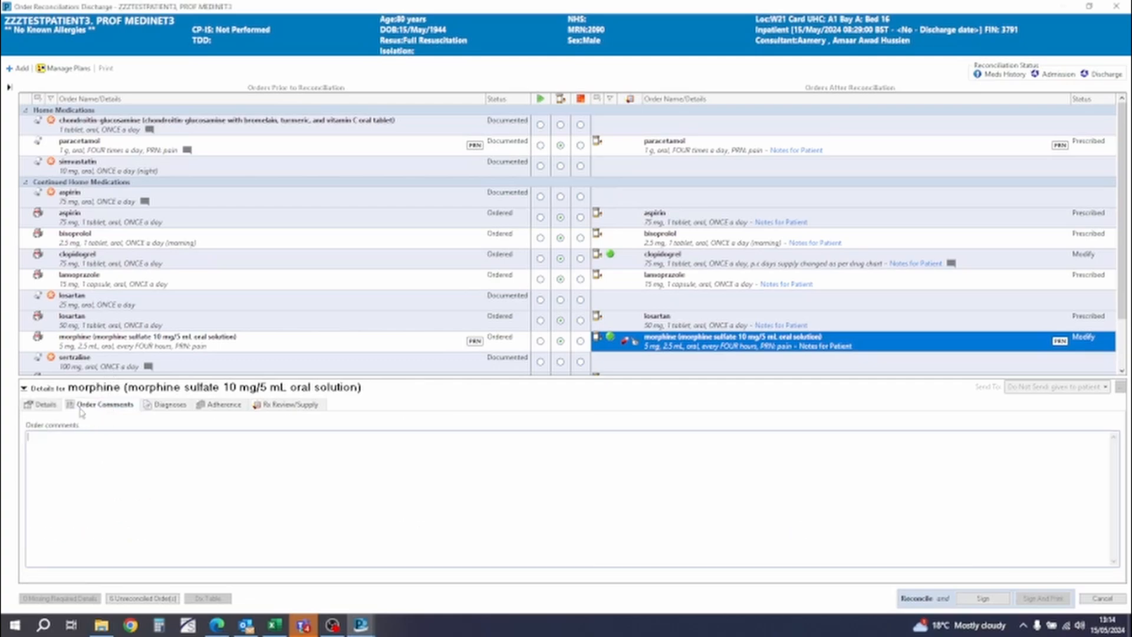
click(52, 406)
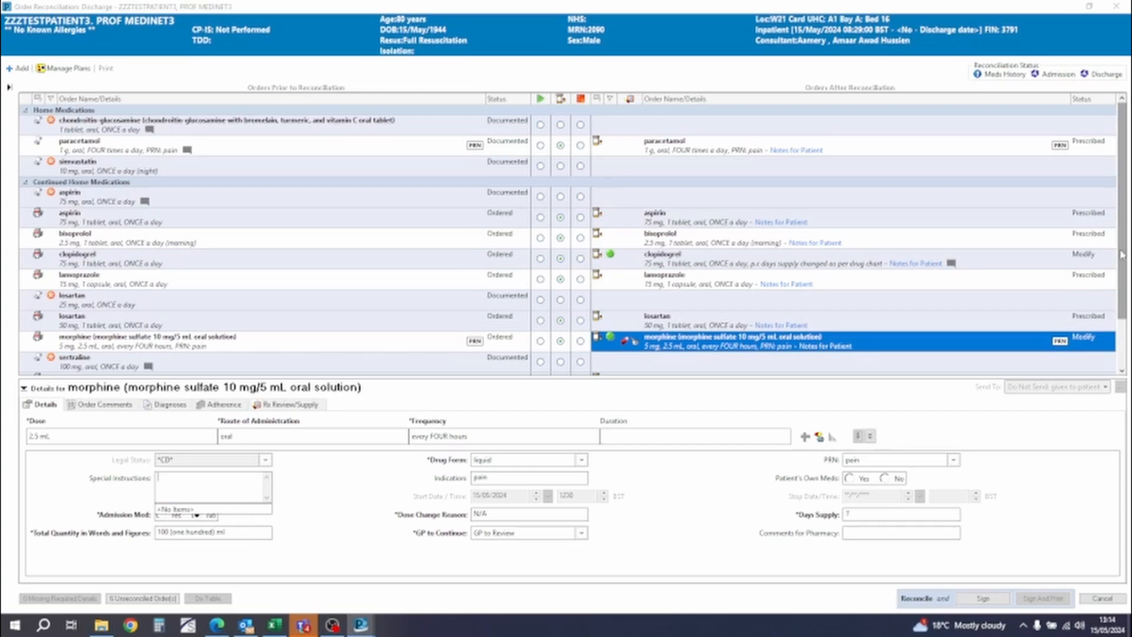
- Mark the prescribed sertraline as pharmacy reviewed with Patient Home, and morphine oral solution as pharmacy reviewed with Pharmacy Supply
drag(1123, 254, 1124, 284)
click(628, 356)
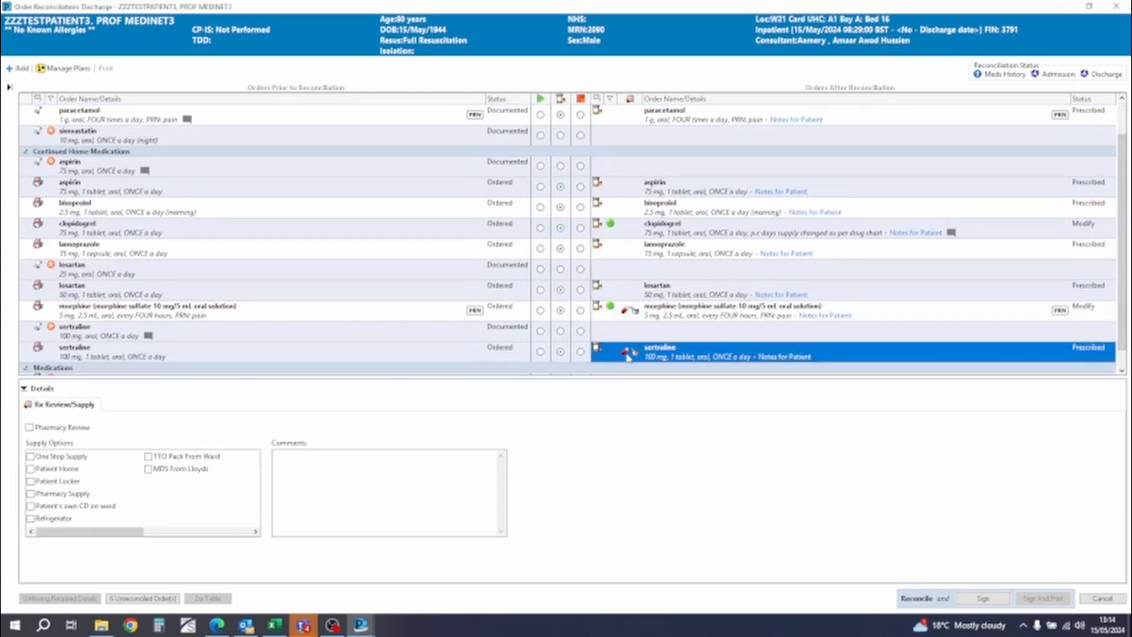
click(31, 469)
click(30, 427)
click(629, 312)
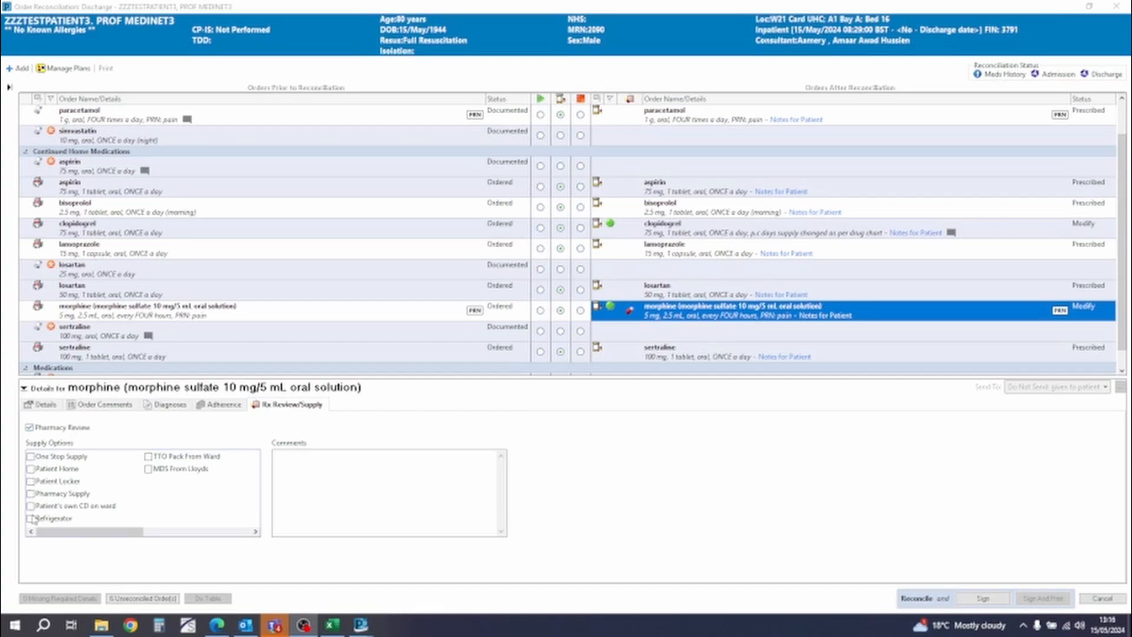
click(31, 494)
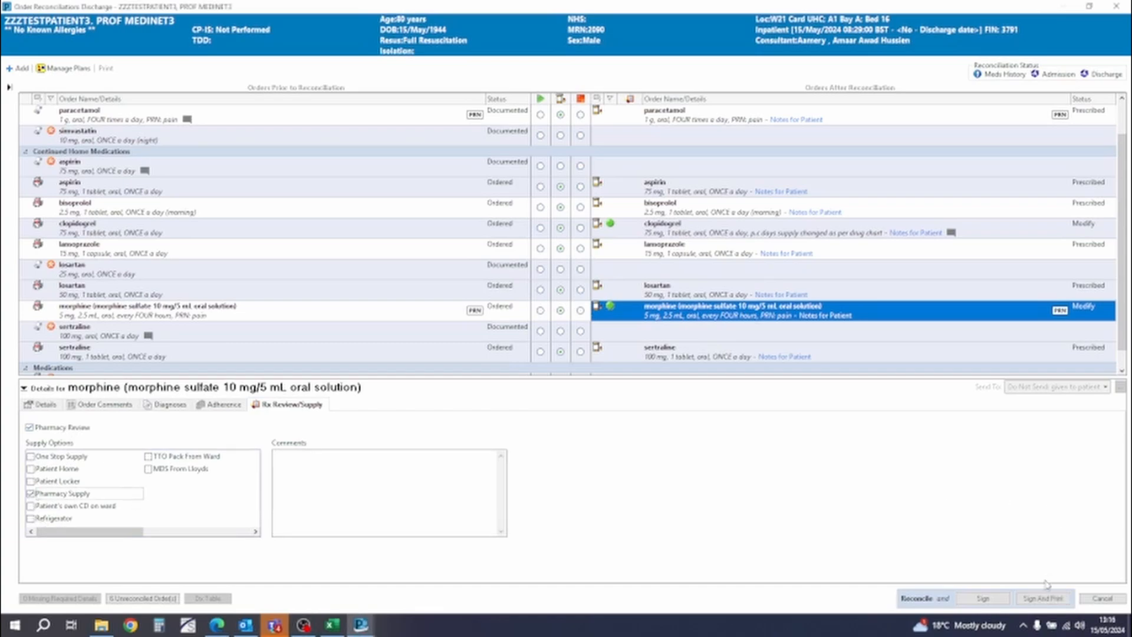
- Sign and print the discharge reconciliation, printing the pharmacy discharge requisition
click(1038, 600)
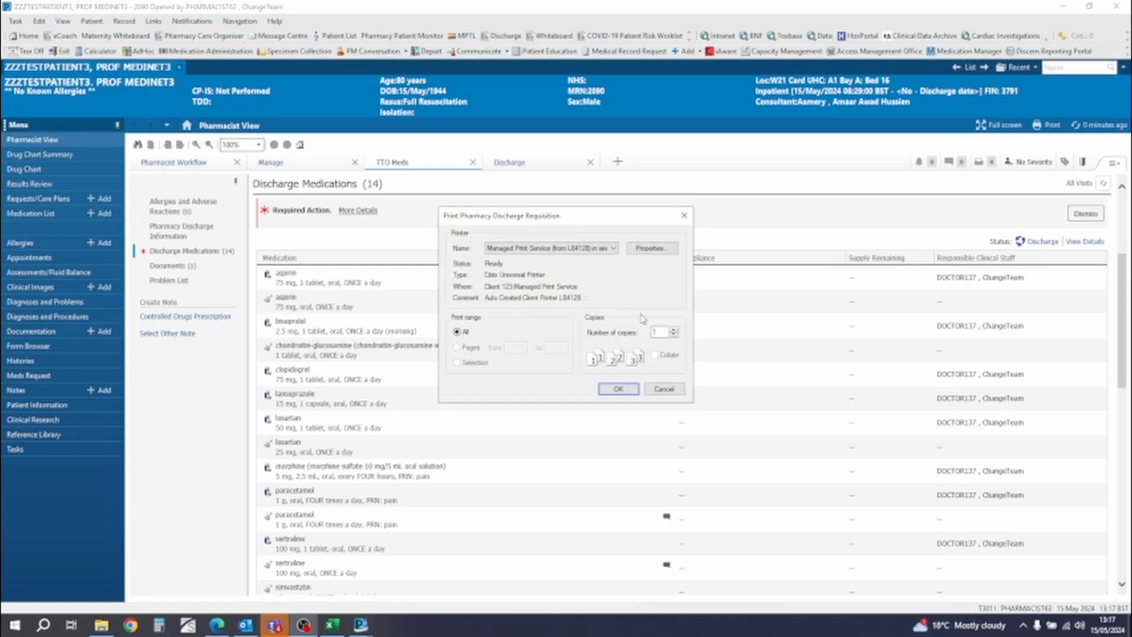
click(616, 254)
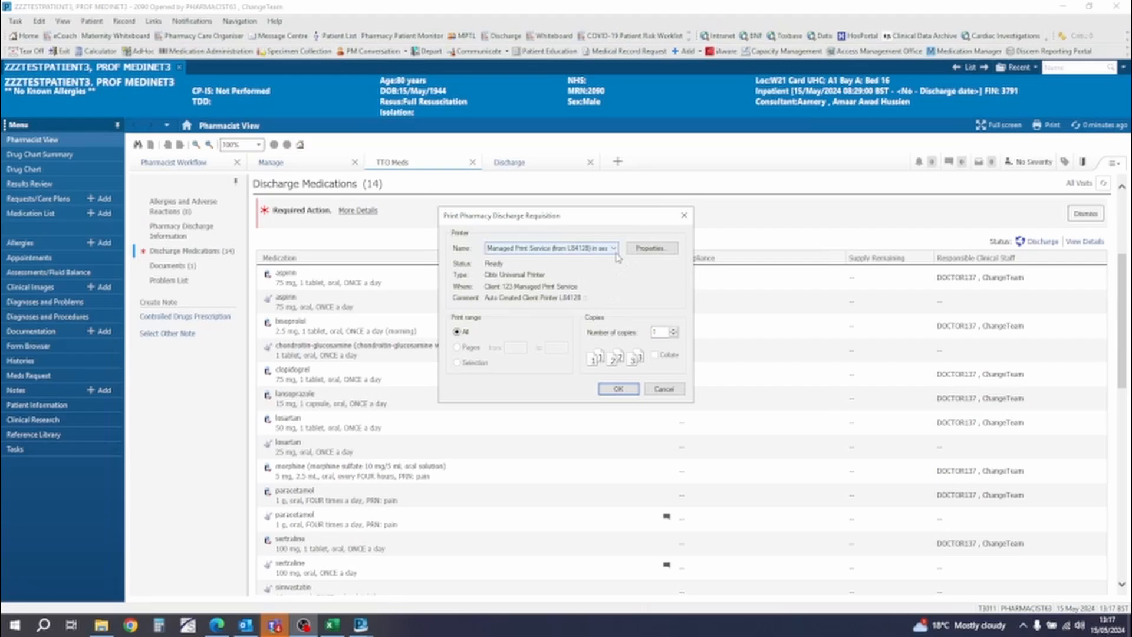
click(630, 390)
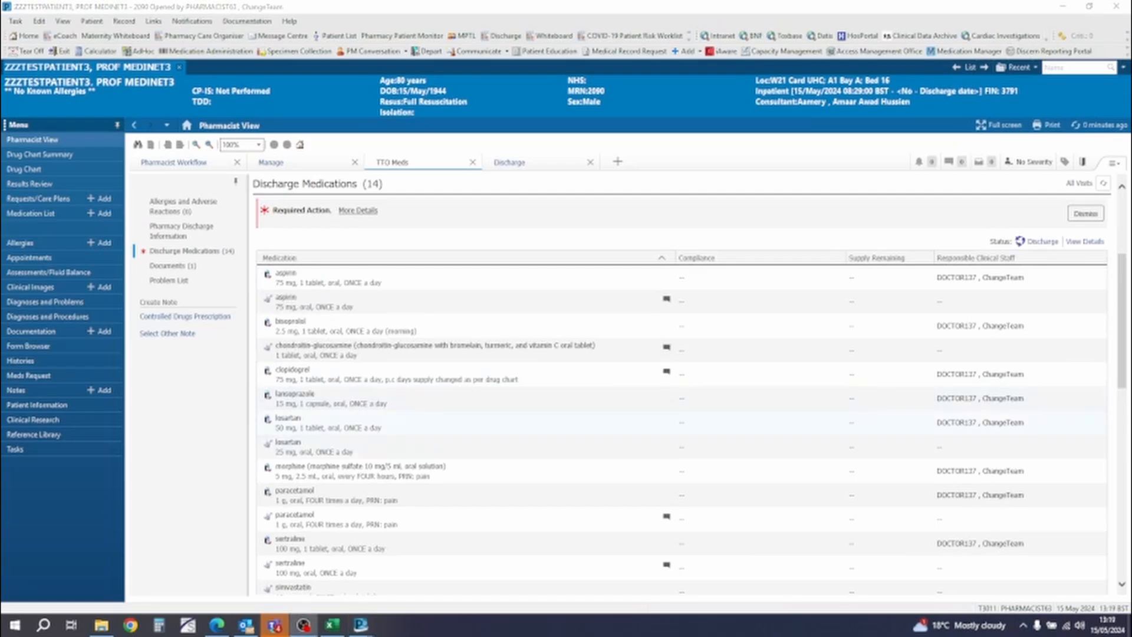
key(alt+Tab)
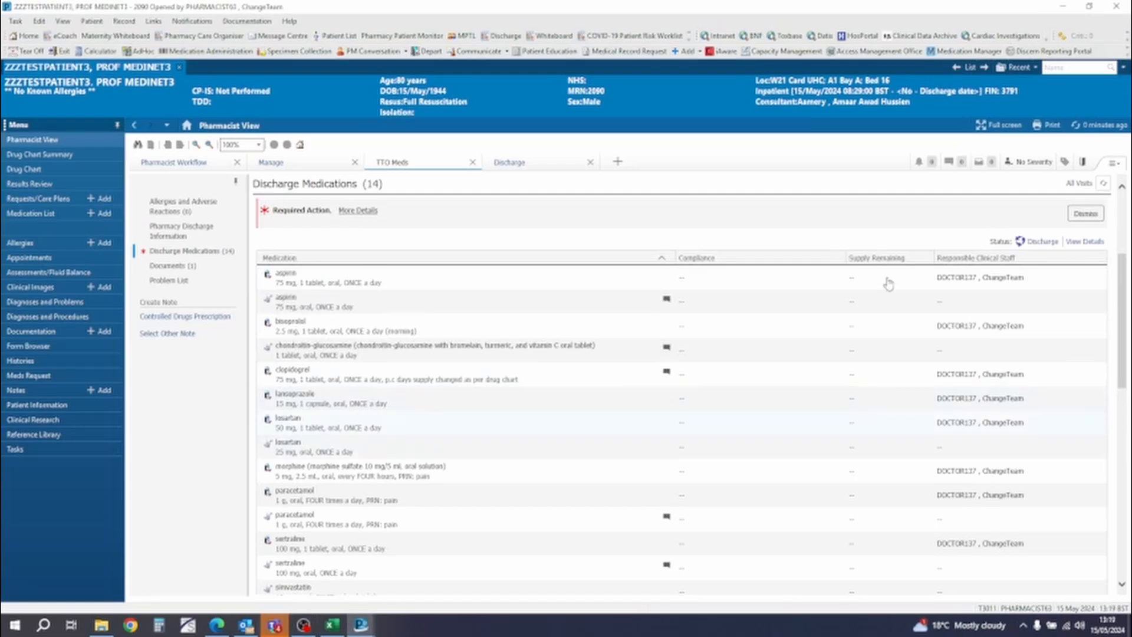
- Open the MPTL and display the ward's screening tasks
click(466, 37)
click(457, 39)
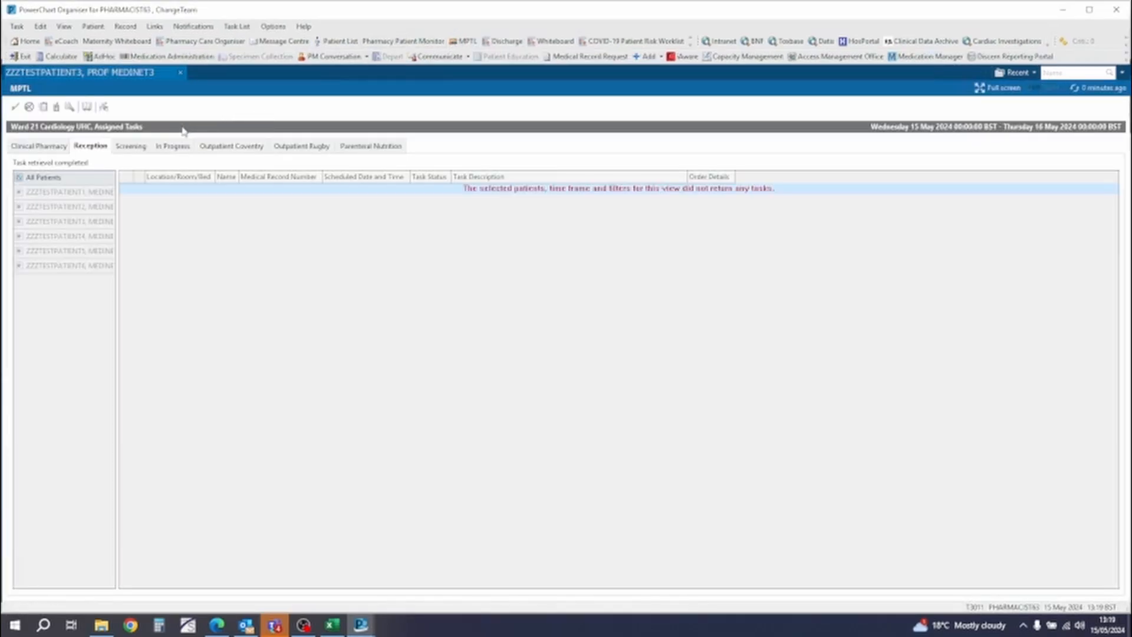
click(133, 147)
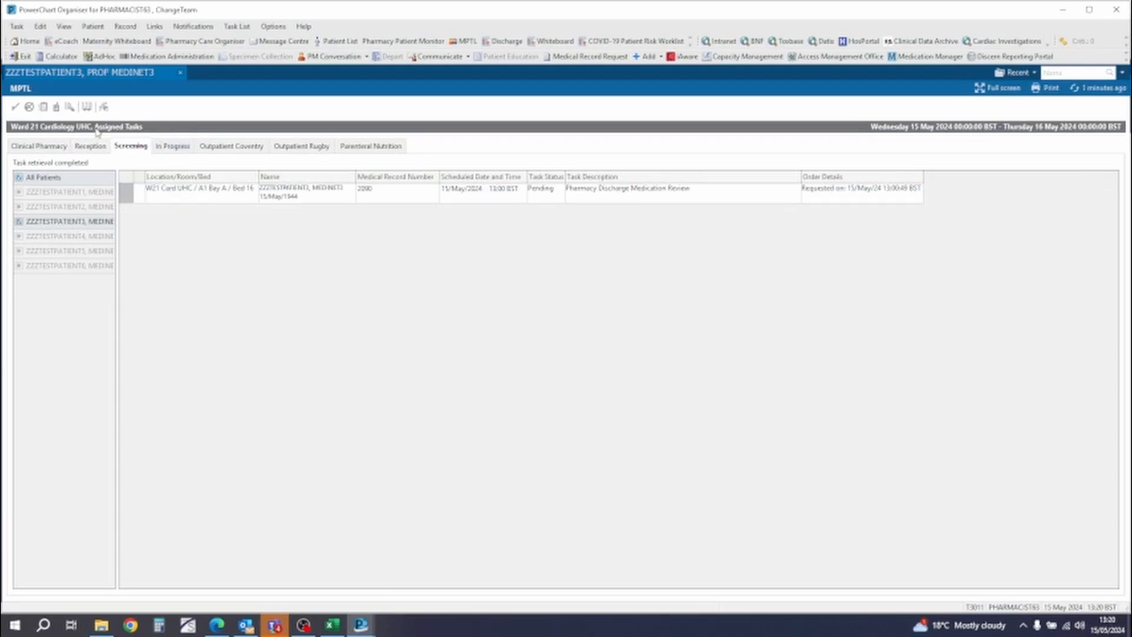
- Check the task list's patient list selection and time frame criteria
key(ctrl)
right_click(96, 130)
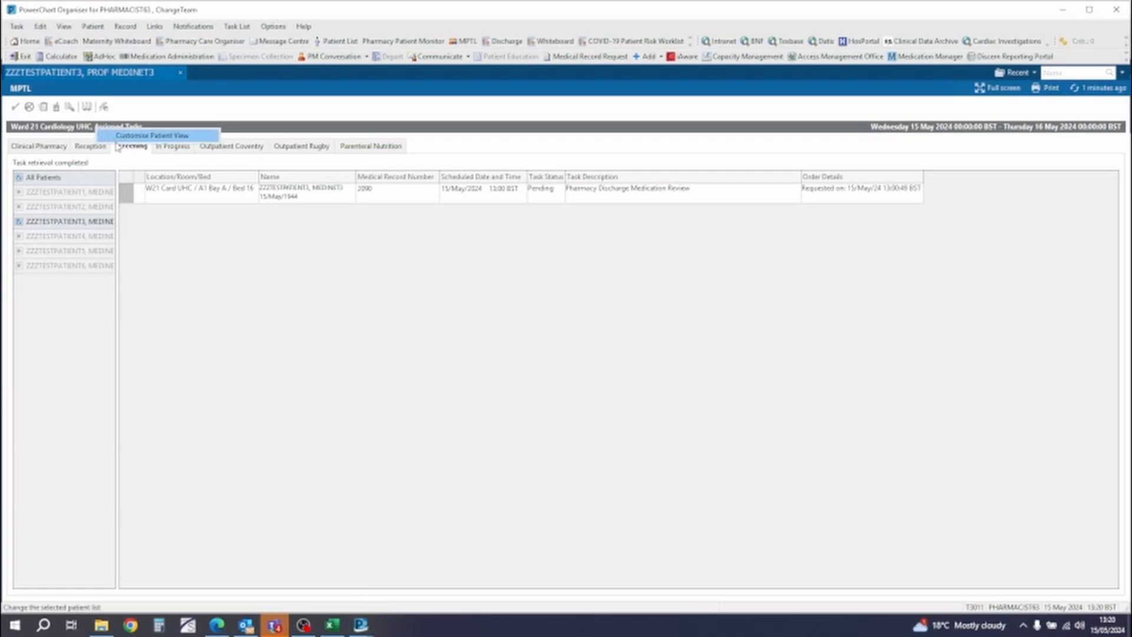
click(136, 135)
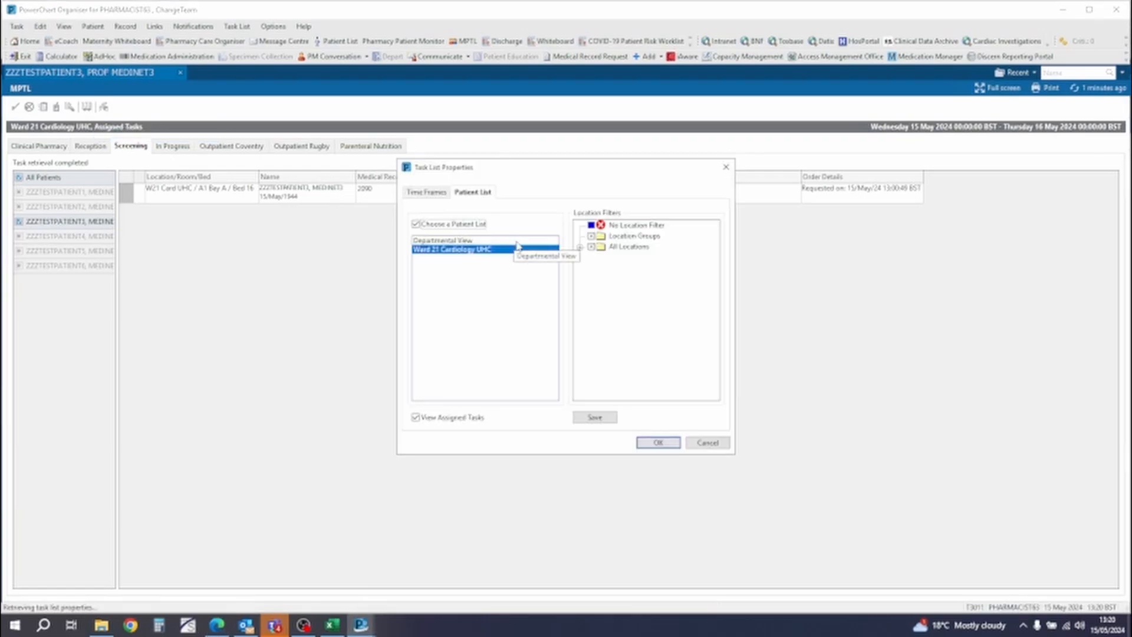
click(658, 443)
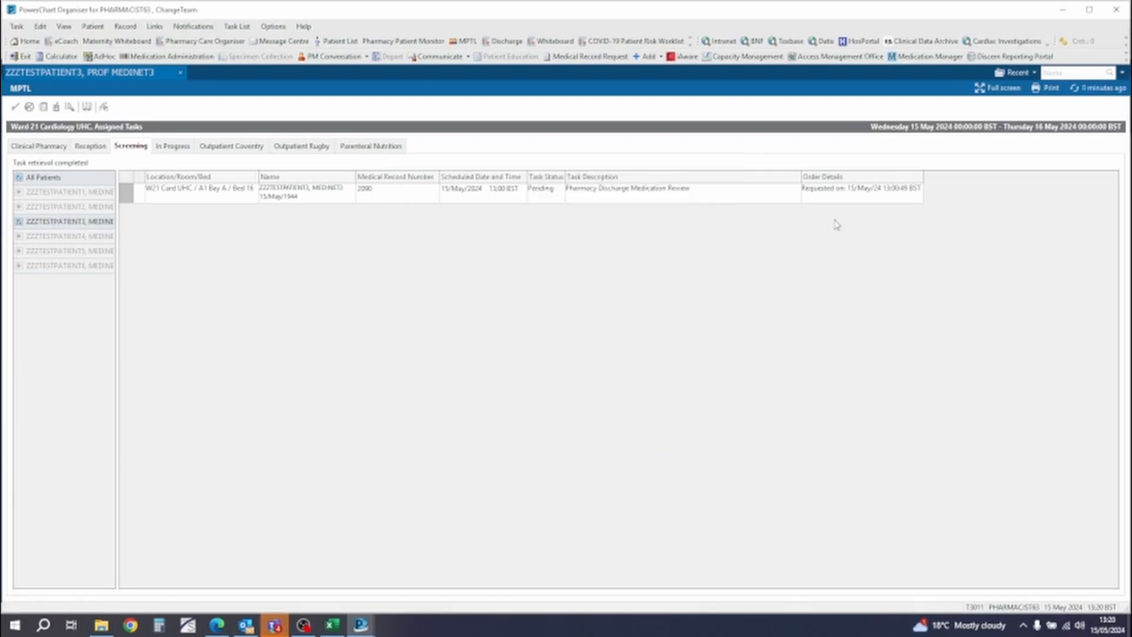
click(993, 130)
right_click(1001, 128)
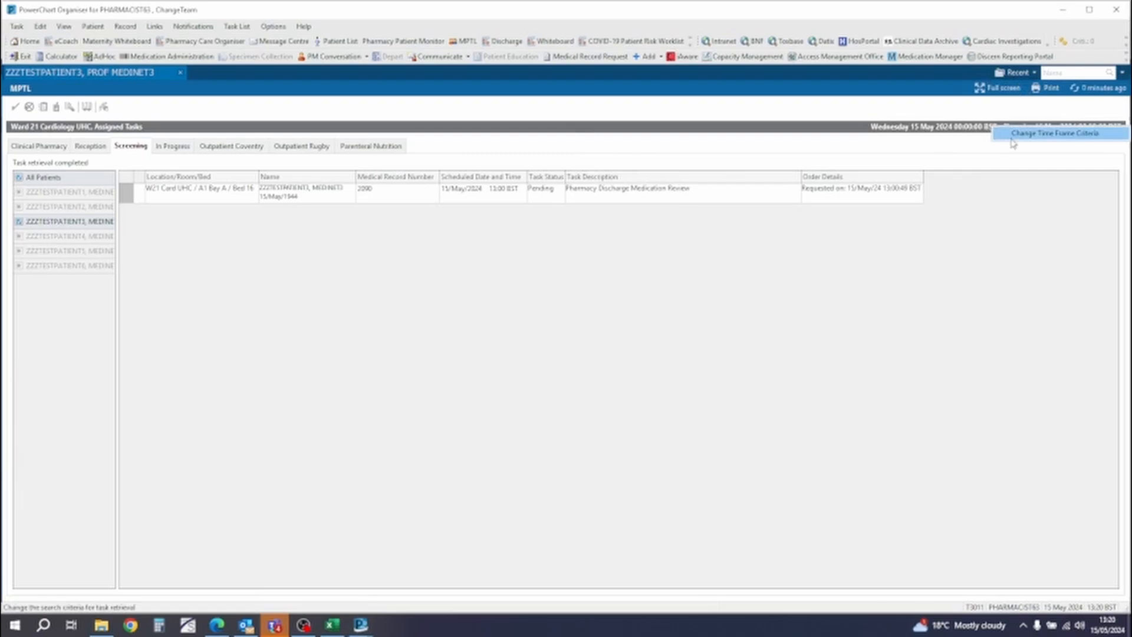
click(1011, 139)
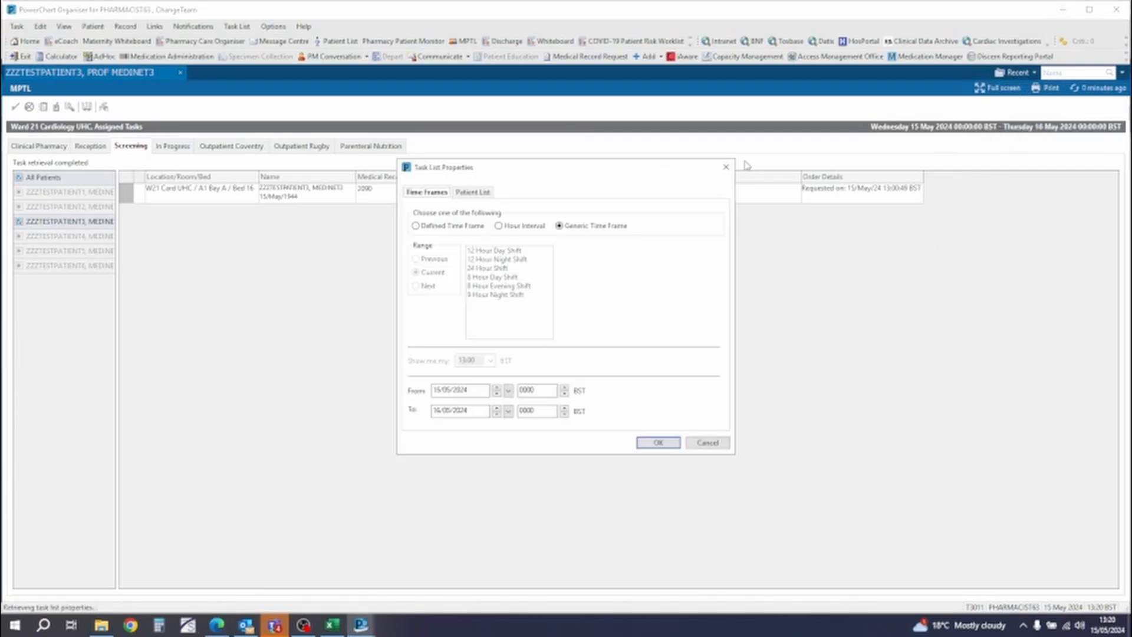
click(725, 168)
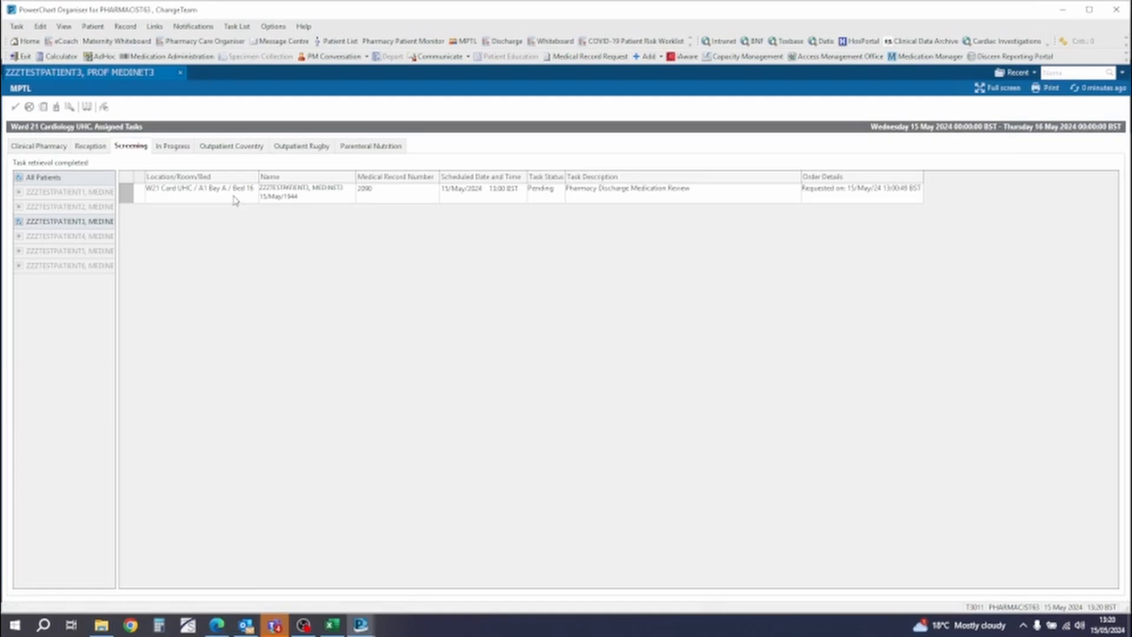
- Open the patient's pending Pharmacy Discharge Medication Review task
click(429, 195)
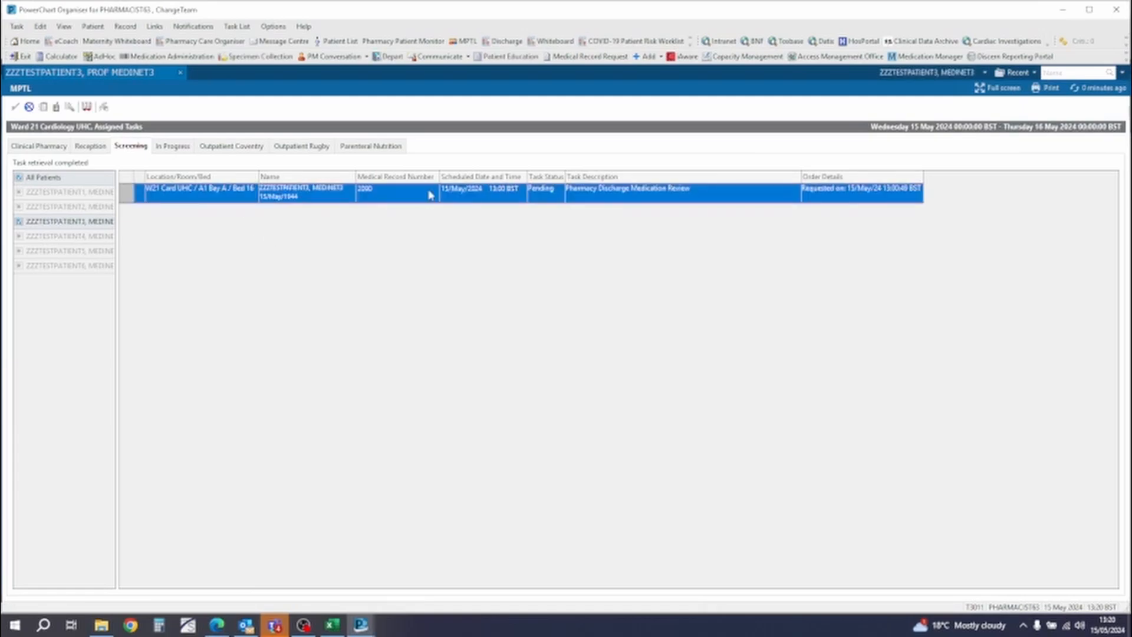
right_click(430, 195)
click(412, 200)
double_click(412, 200)
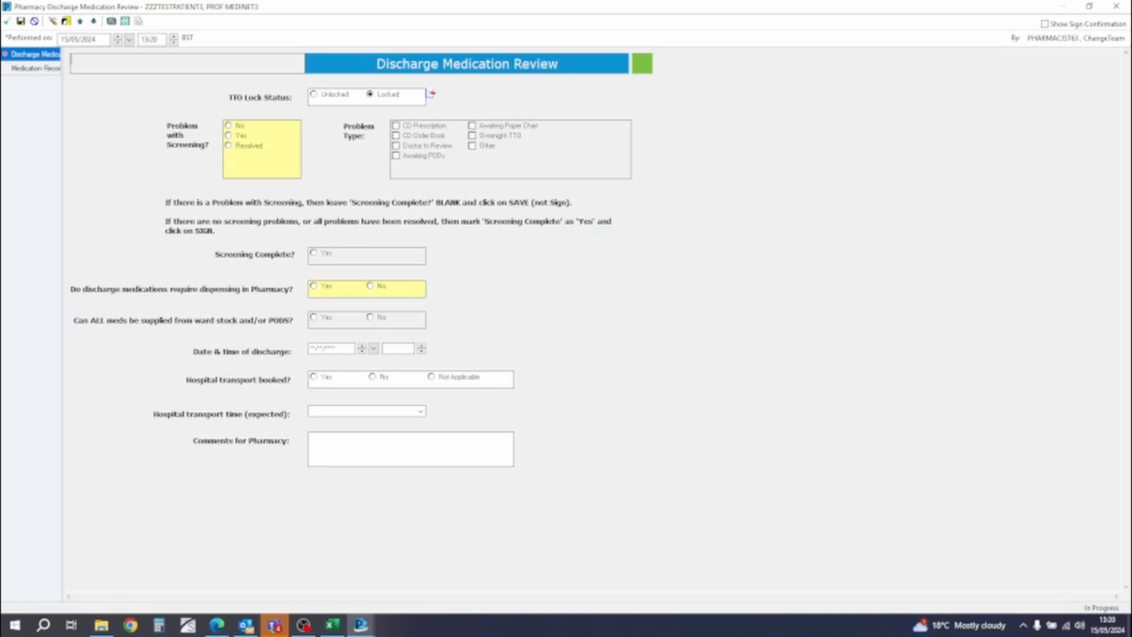
- Review the form's Medication Reconciliation section and return to the Discharge Medication Review section
click(33, 68)
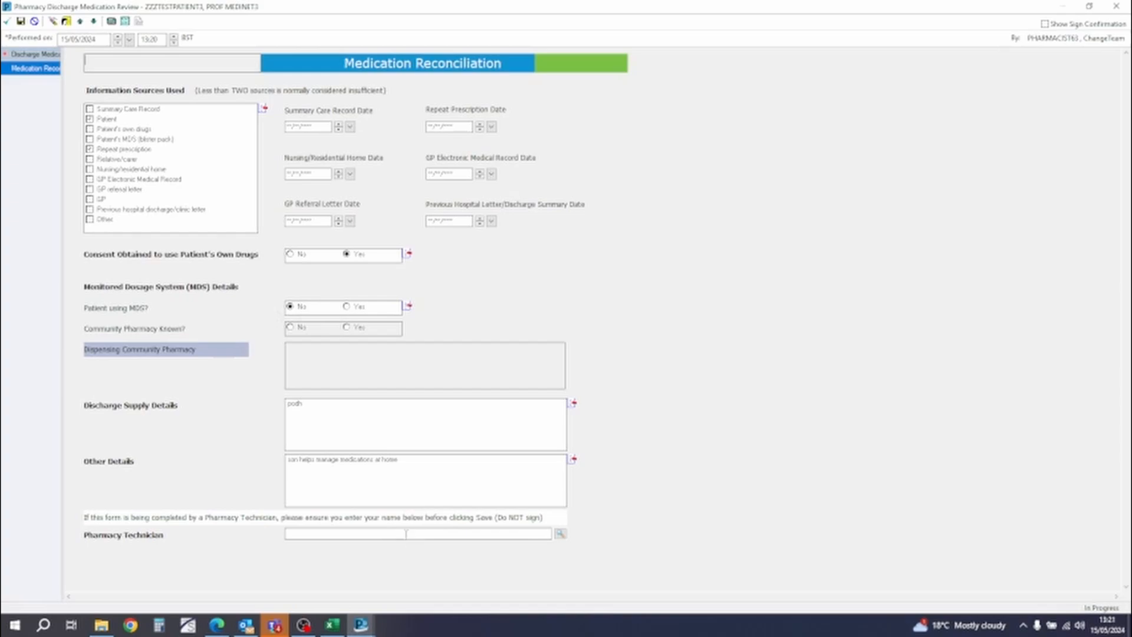
click(35, 54)
click(36, 68)
click(22, 53)
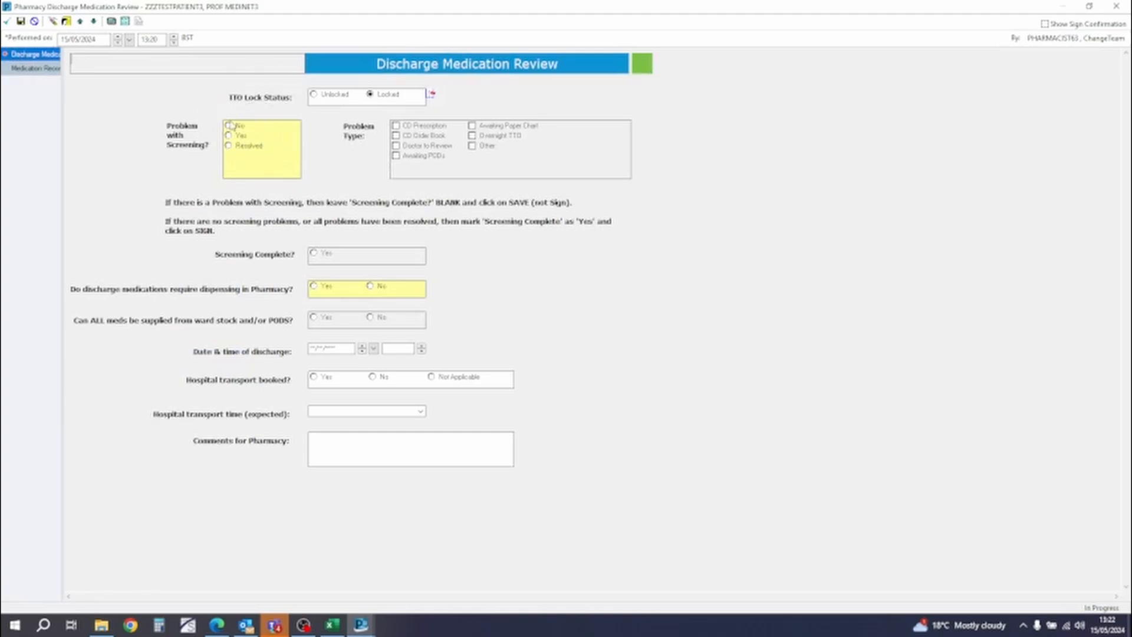
- Record no problem with screening, mark screening complete as Yes, and answer Yes to discharge medications requiring dispensing in Pharmacy
click(230, 125)
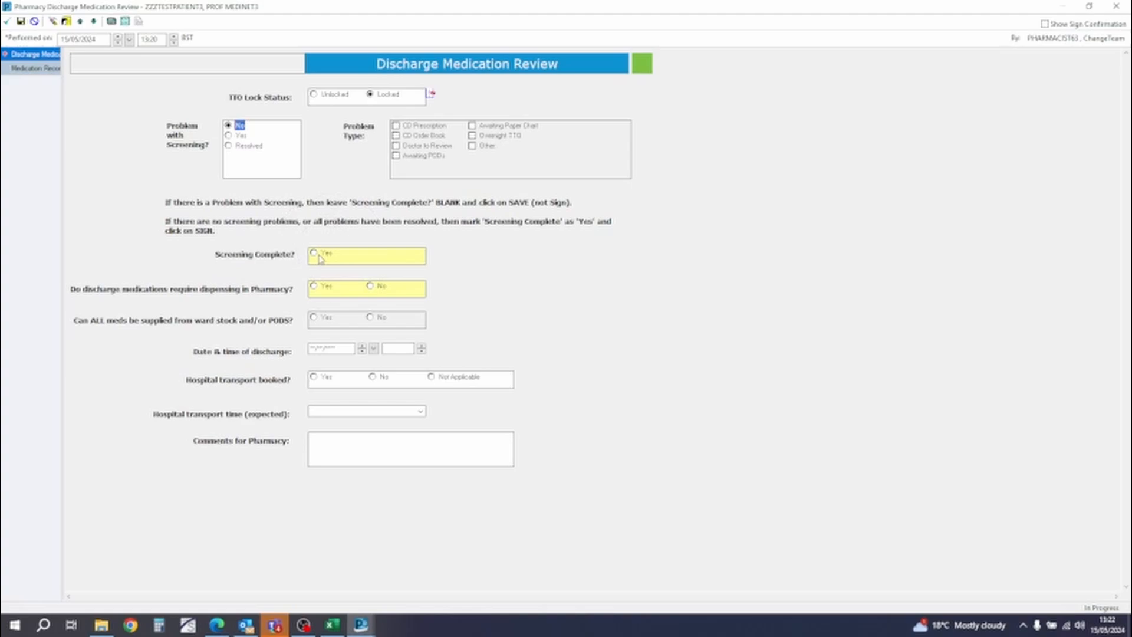
click(320, 257)
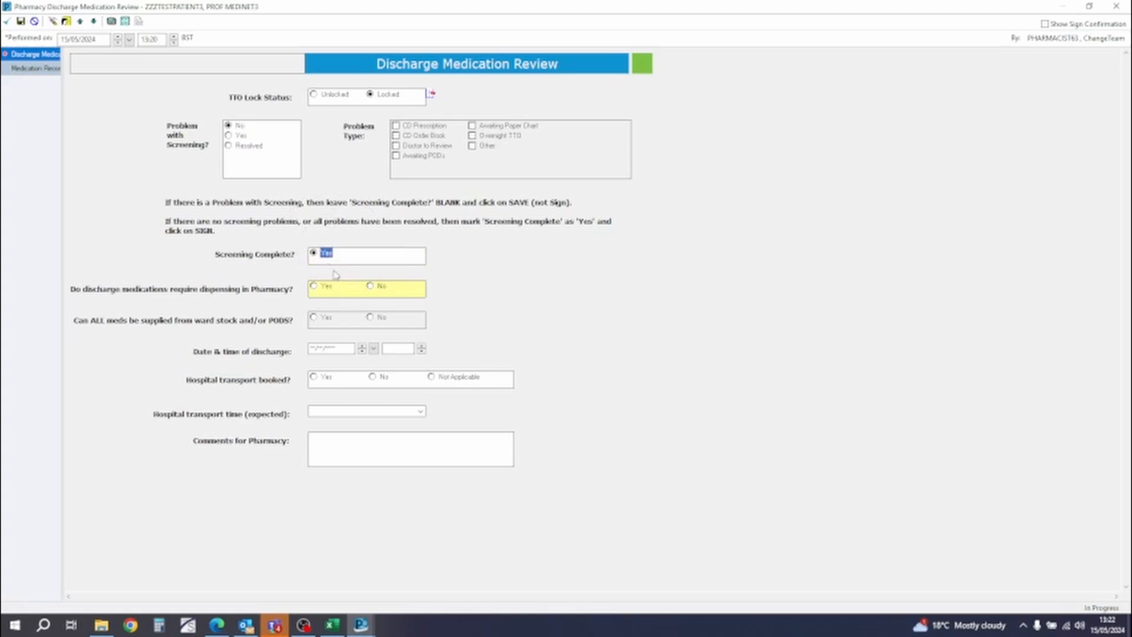
click(321, 288)
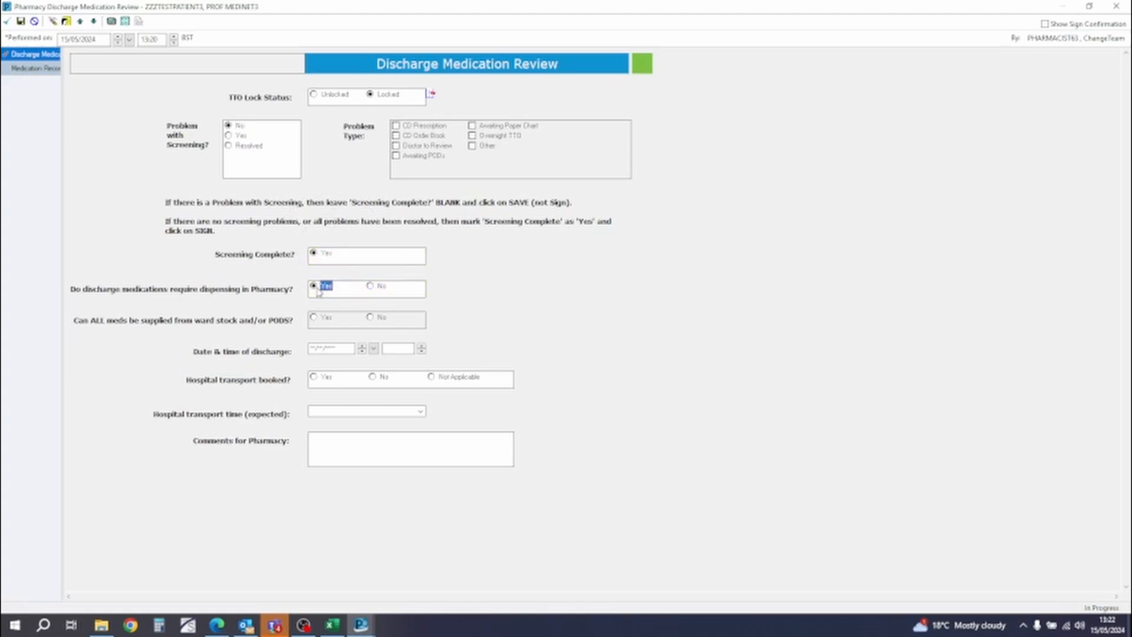
- Add the pharmacy comment "patient going home tomorrow morning 16/5" and sign the review form
click(361, 454)
text(patient going home tomorrow morning TG*5)
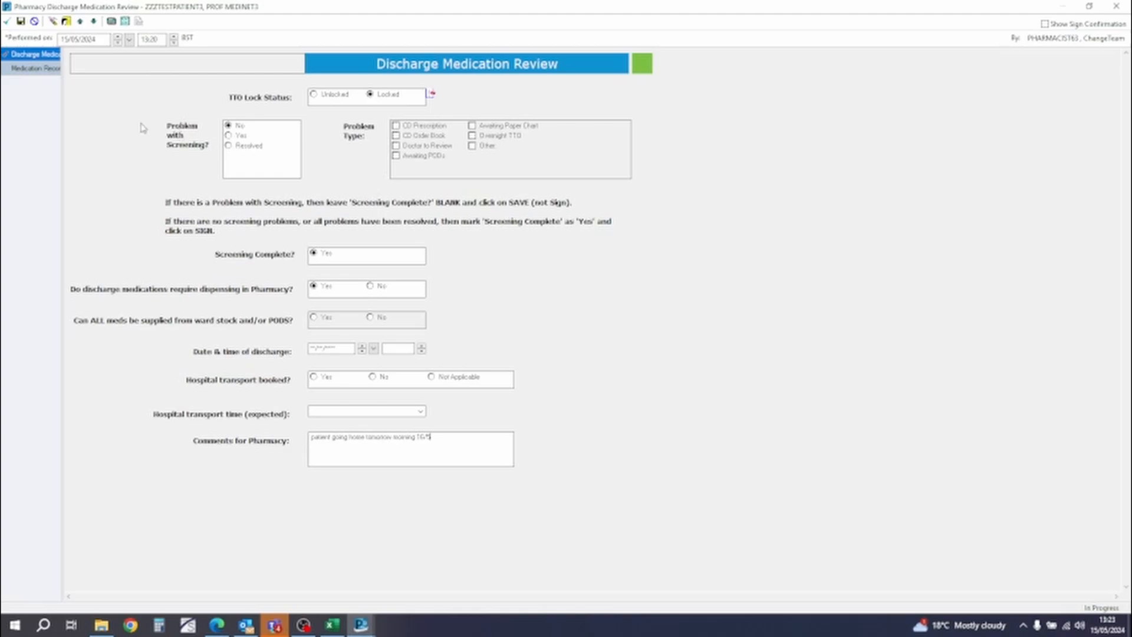
click(8, 23)
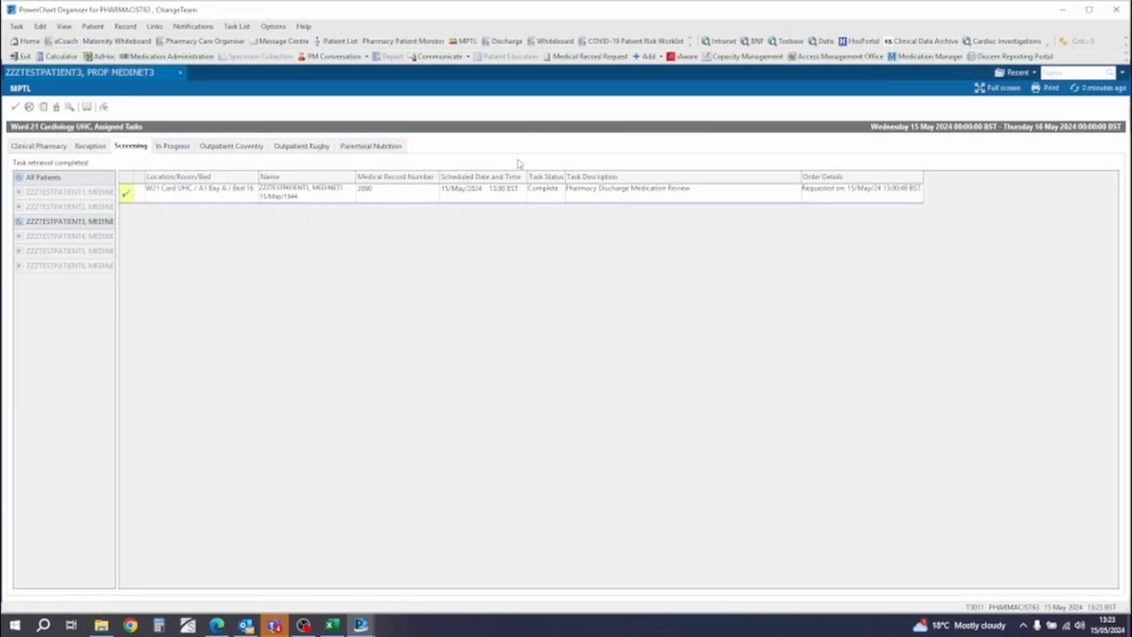
- Refresh the MPTL and open the patient's in-progress Discharge Medication Dispensing task
click(1113, 88)
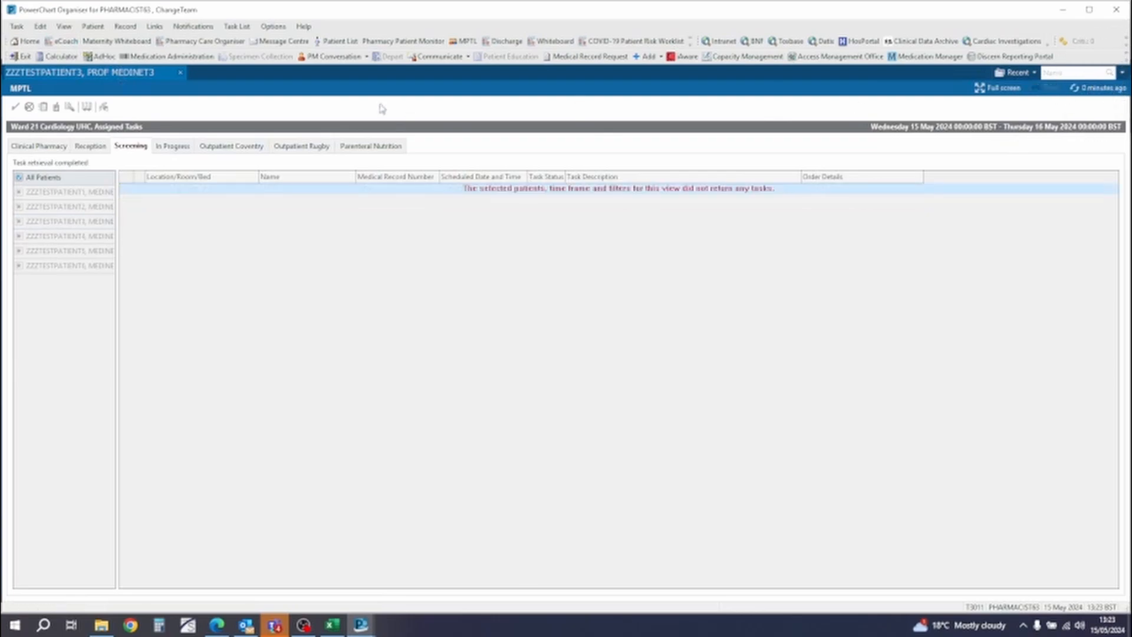
click(183, 150)
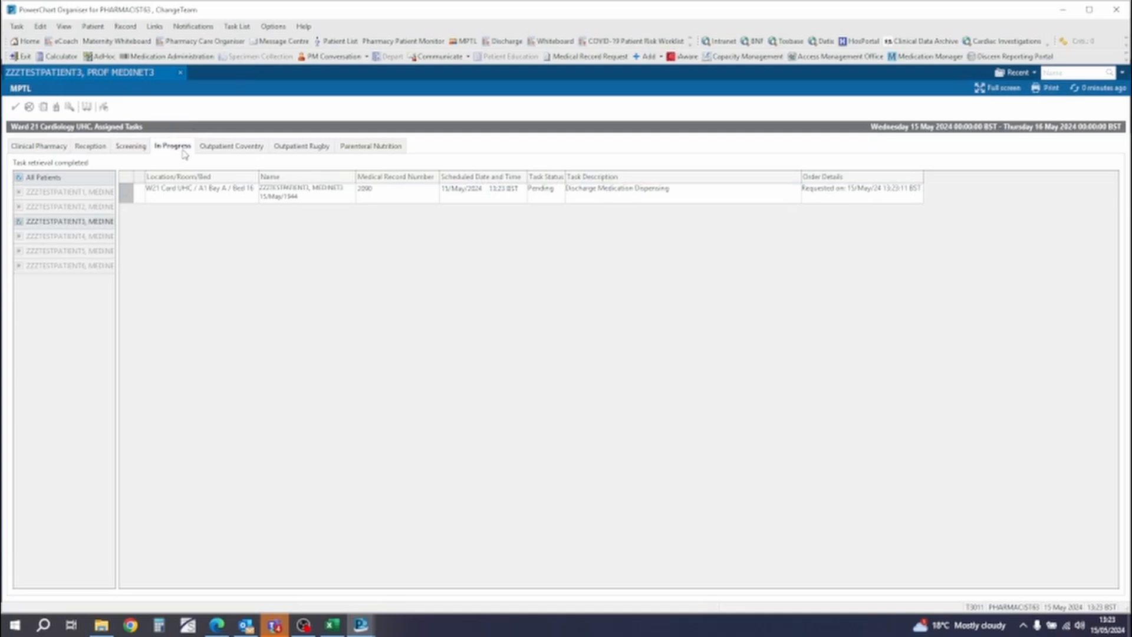
double_click(379, 195)
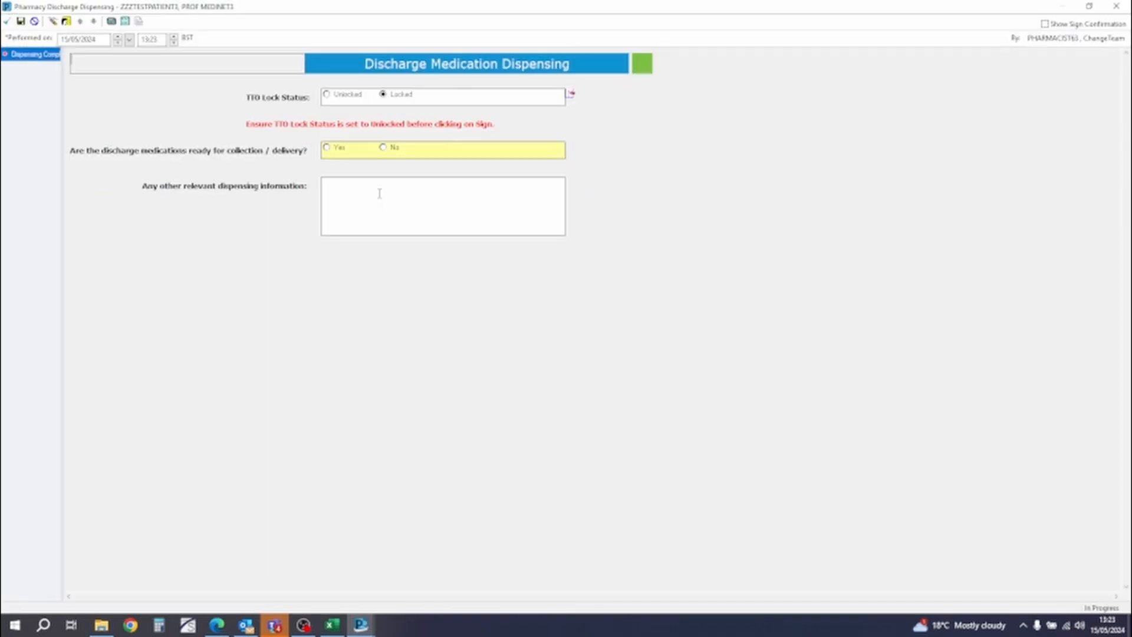
- Set the TTO lock status to Unlocked, answer No to discharge medications ready for collection / delivery, and sign the dispensing form
click(348, 95)
click(390, 151)
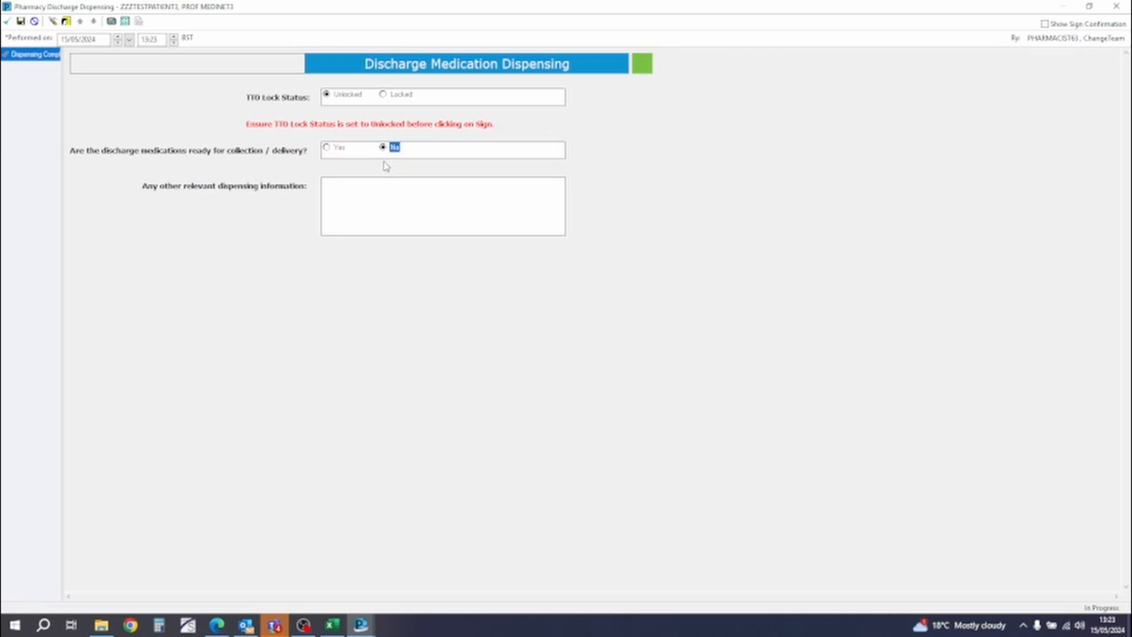
click(8, 24)
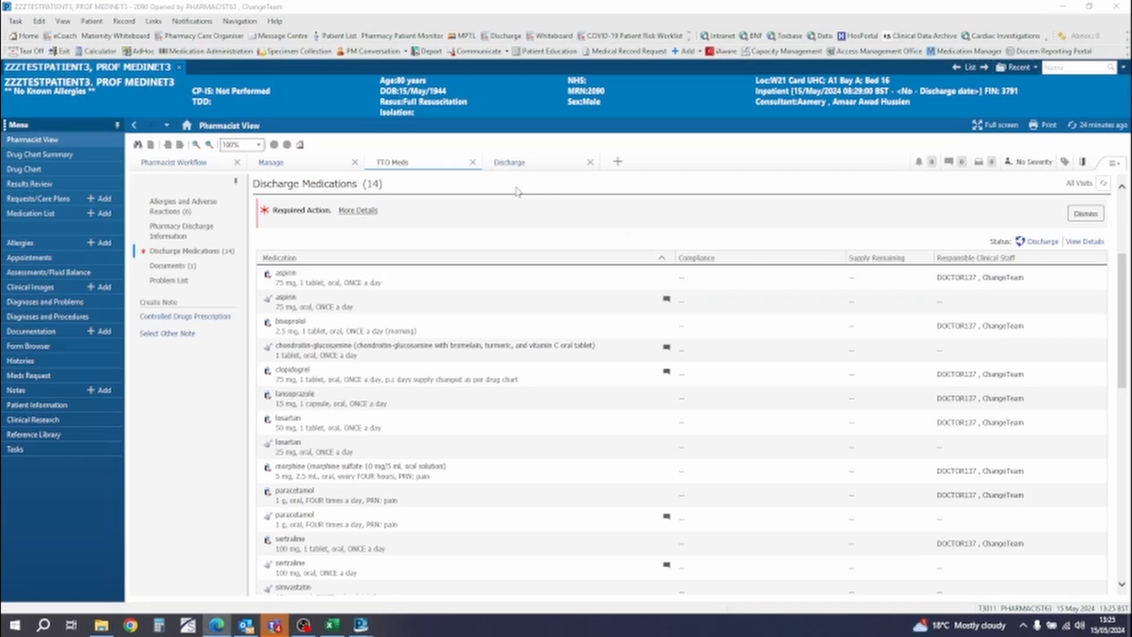
- Create a Controlled Drugs Prescription note from the patient's TTO Meds page, overriding the Discharge Medications requirement with "Did not wait for treatment"
click(90, 139)
click(408, 166)
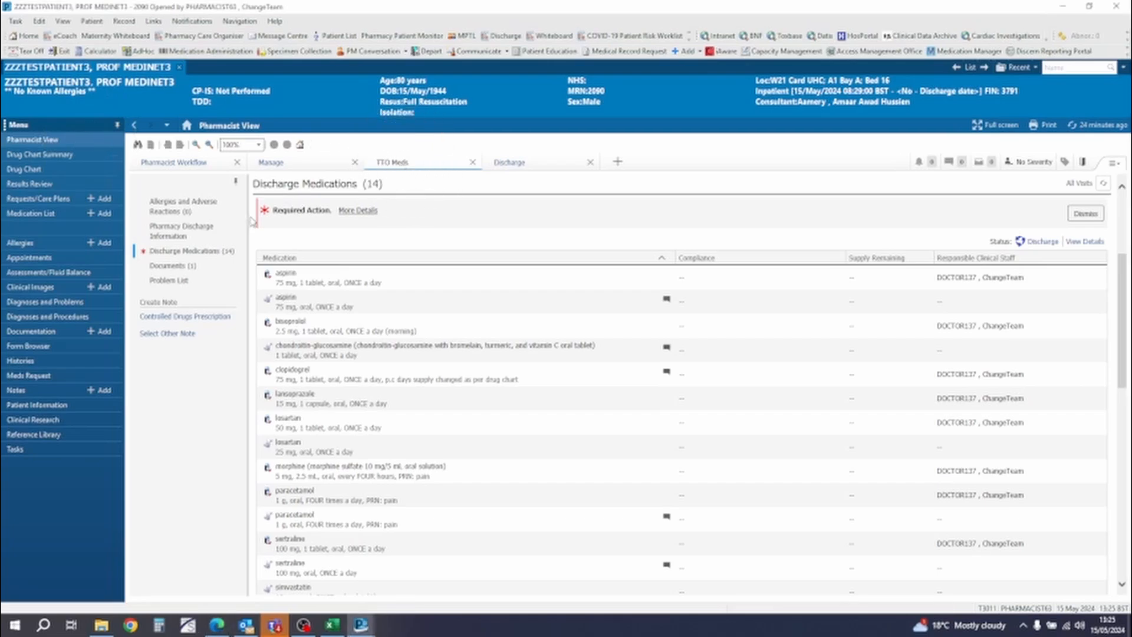
click(213, 323)
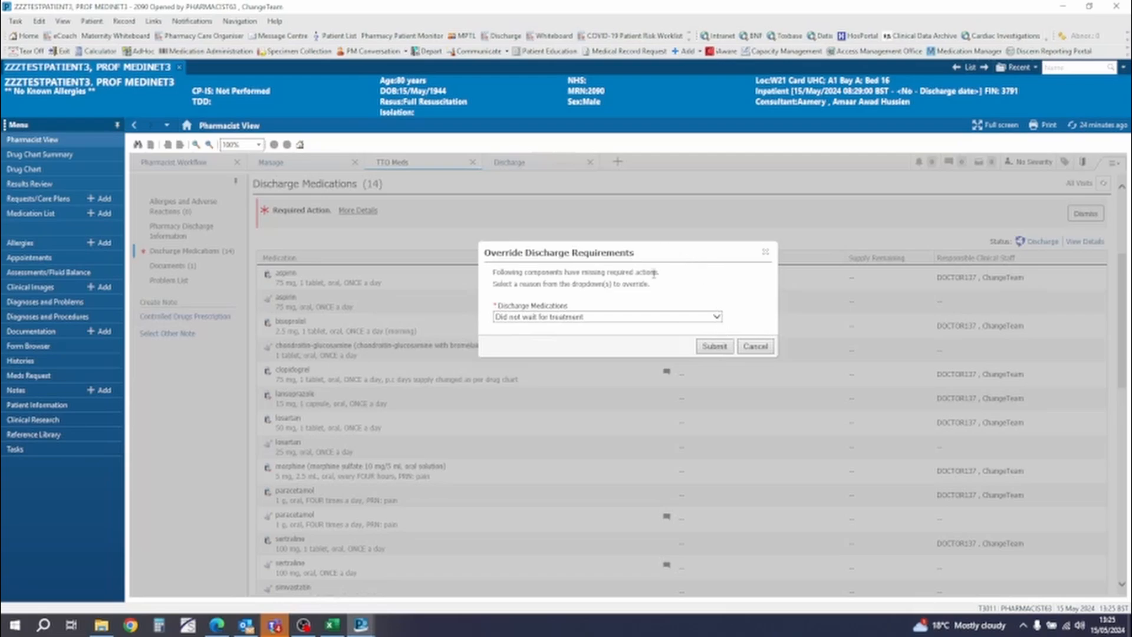
click(672, 318)
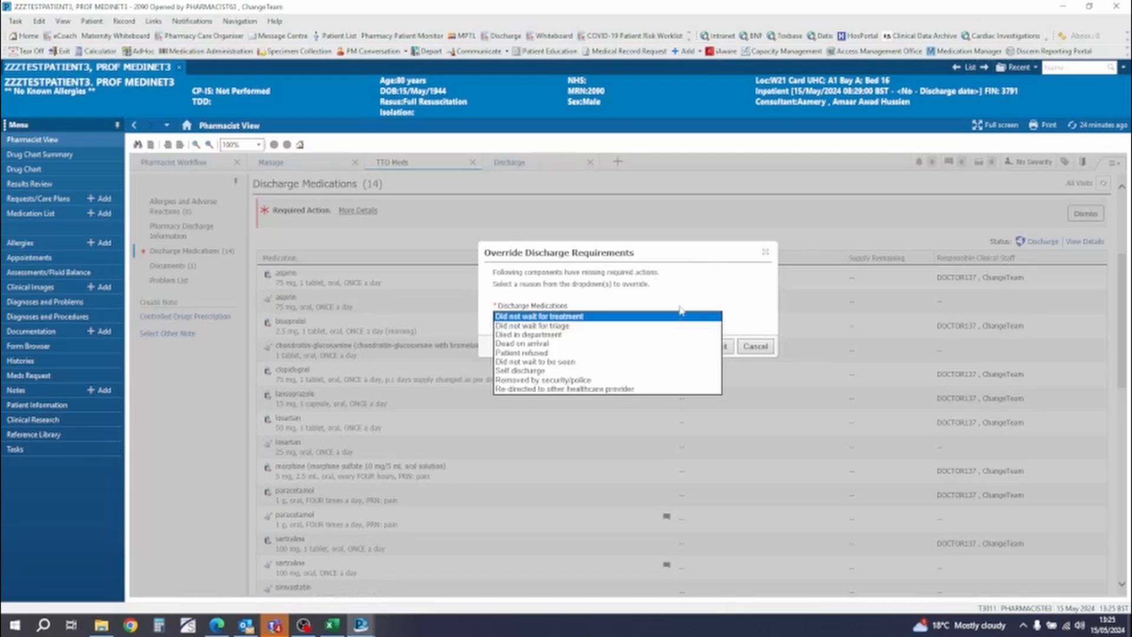
click(688, 313)
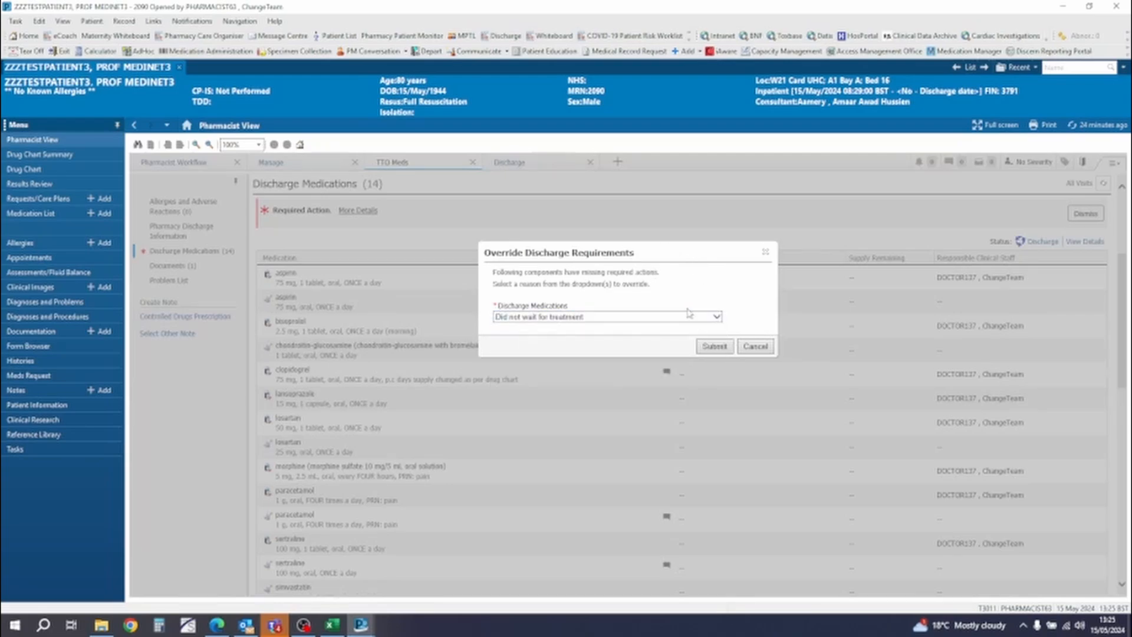
click(716, 347)
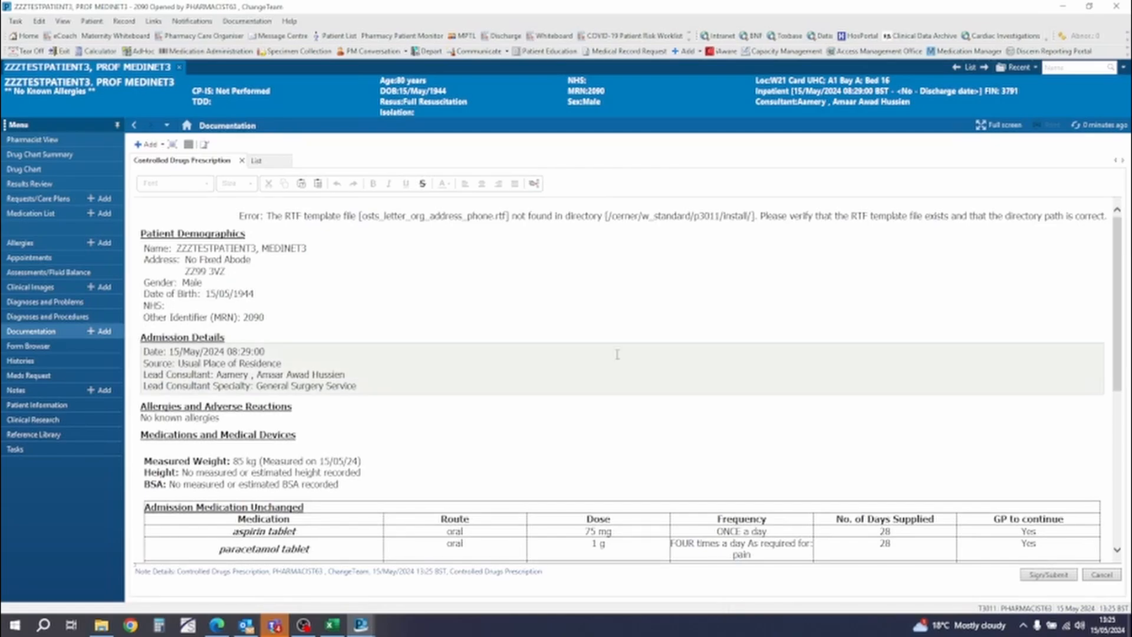
- Review the Controlled Drugs Prescription note through to the prescriber signature section and sign it
scroll(617, 355, down, 10)
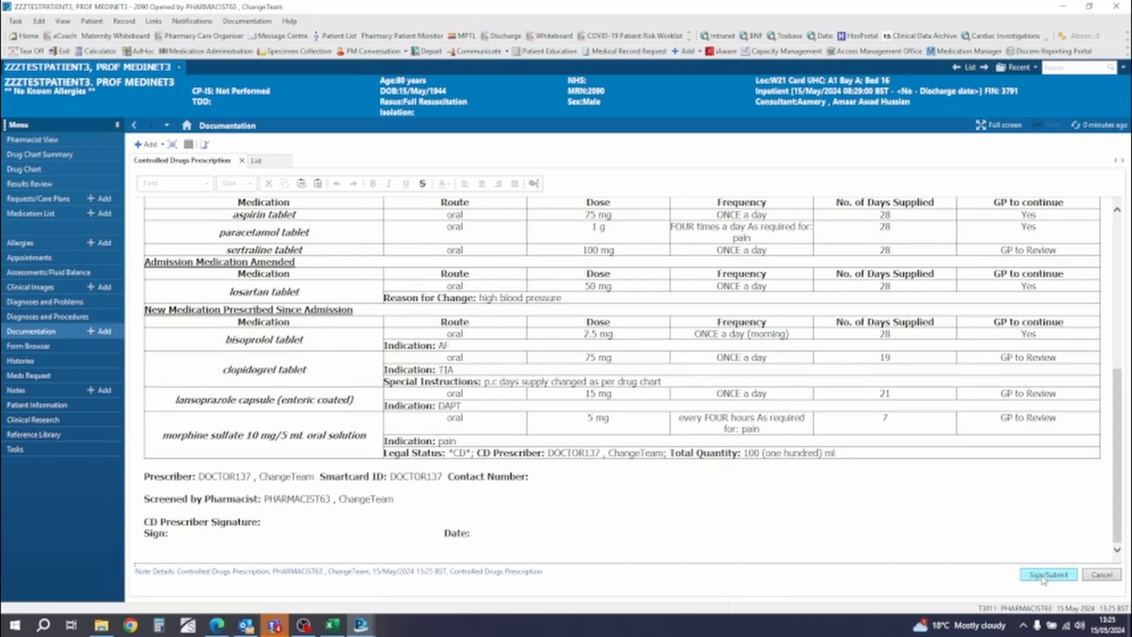
click(1042, 575)
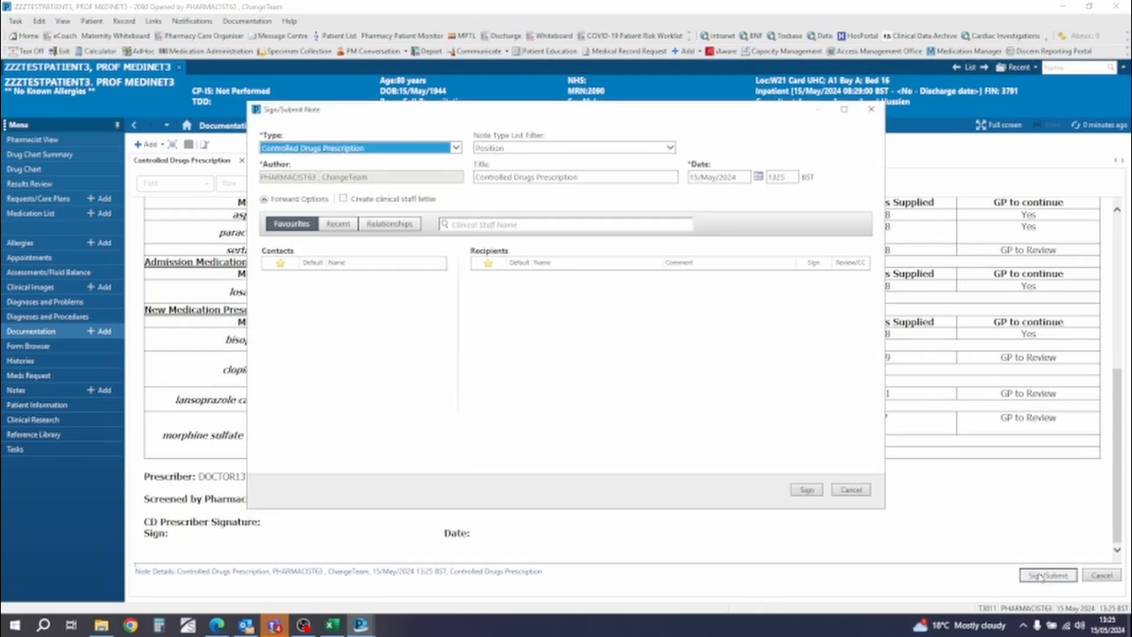
click(806, 490)
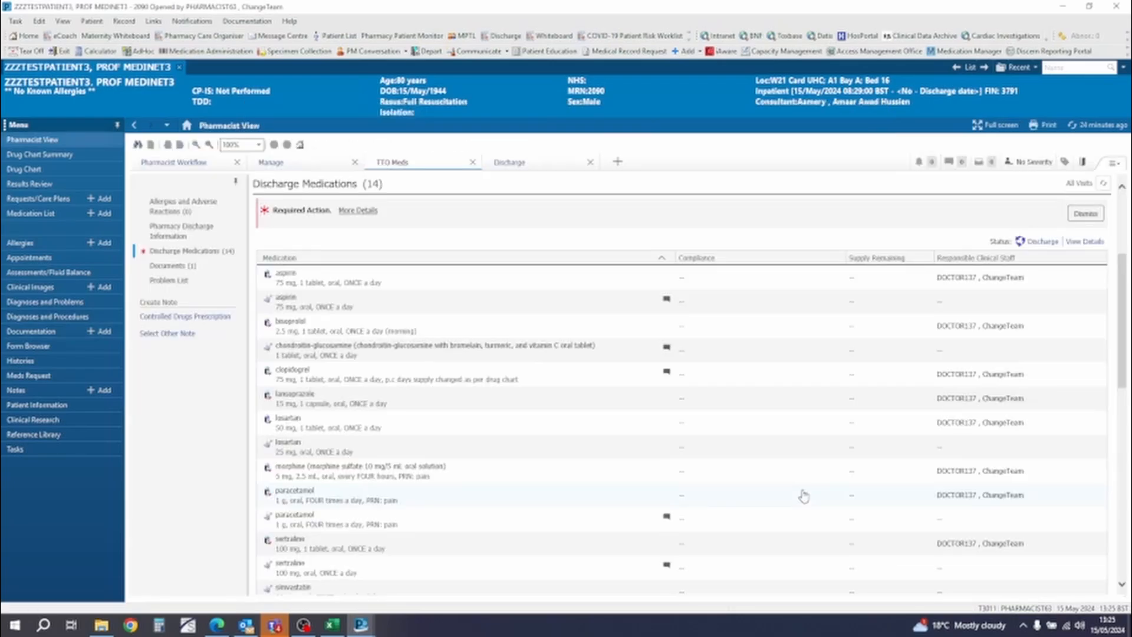
- Open the signed Controlled Drugs Prescription in the patient's Documentation and start printing it as a Medical Record Request
click(66, 334)
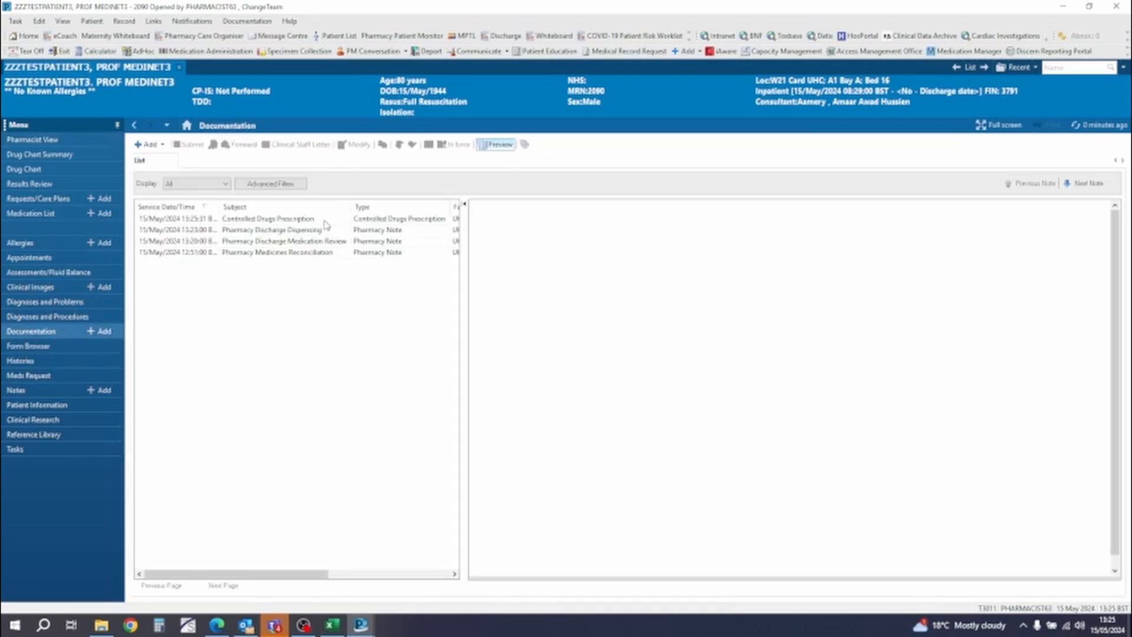
click(324, 219)
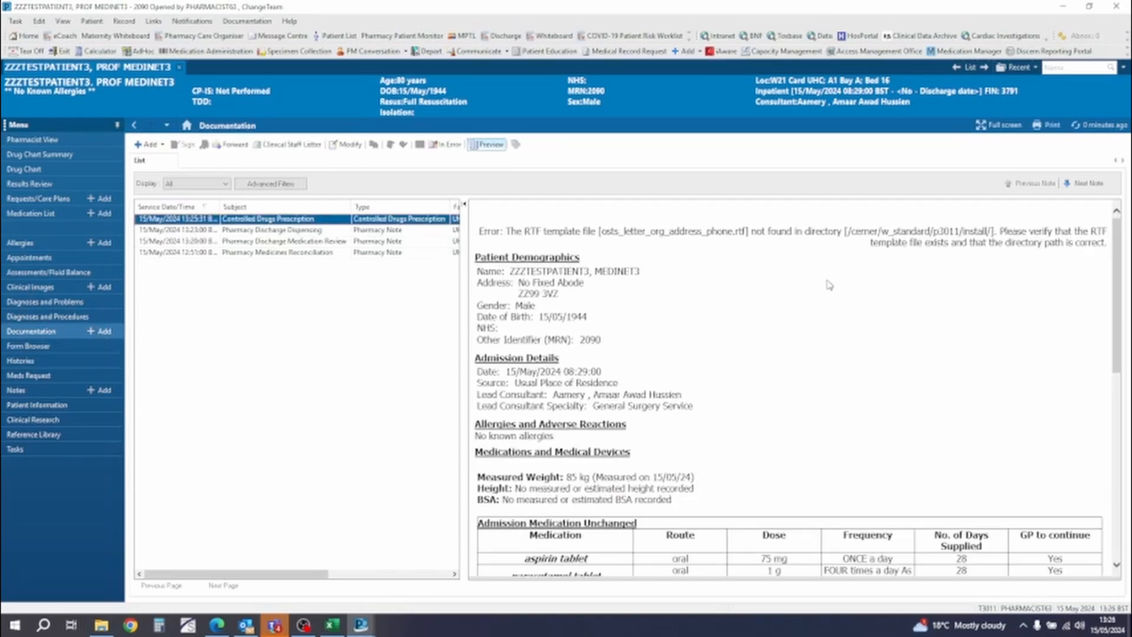
scroll(655, 319, down, 3)
right_click(744, 307)
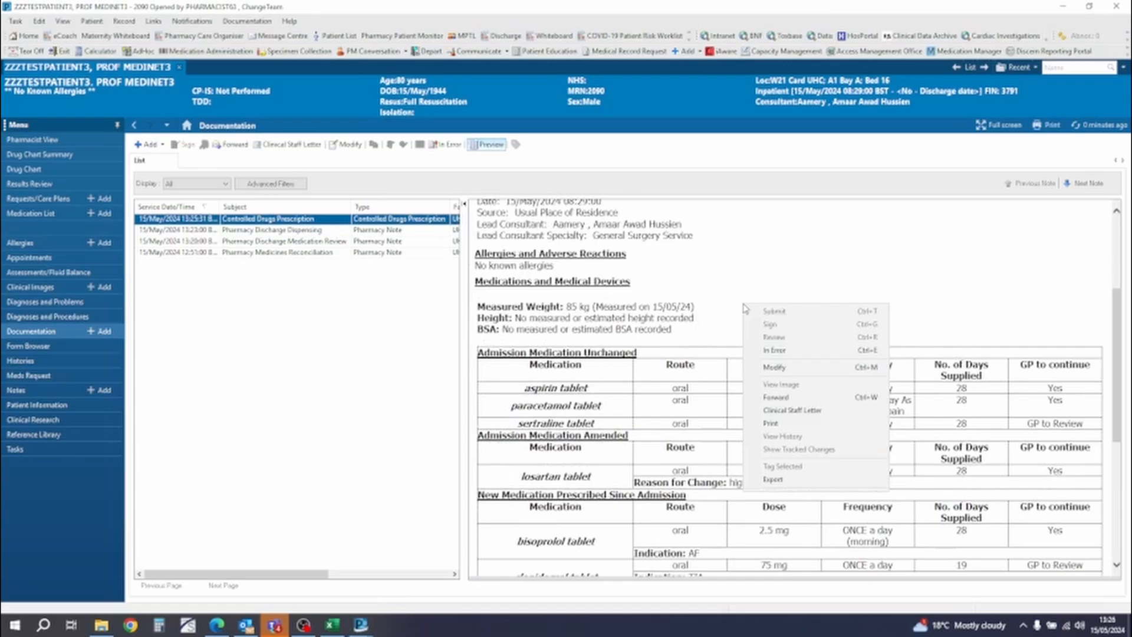
click(798, 424)
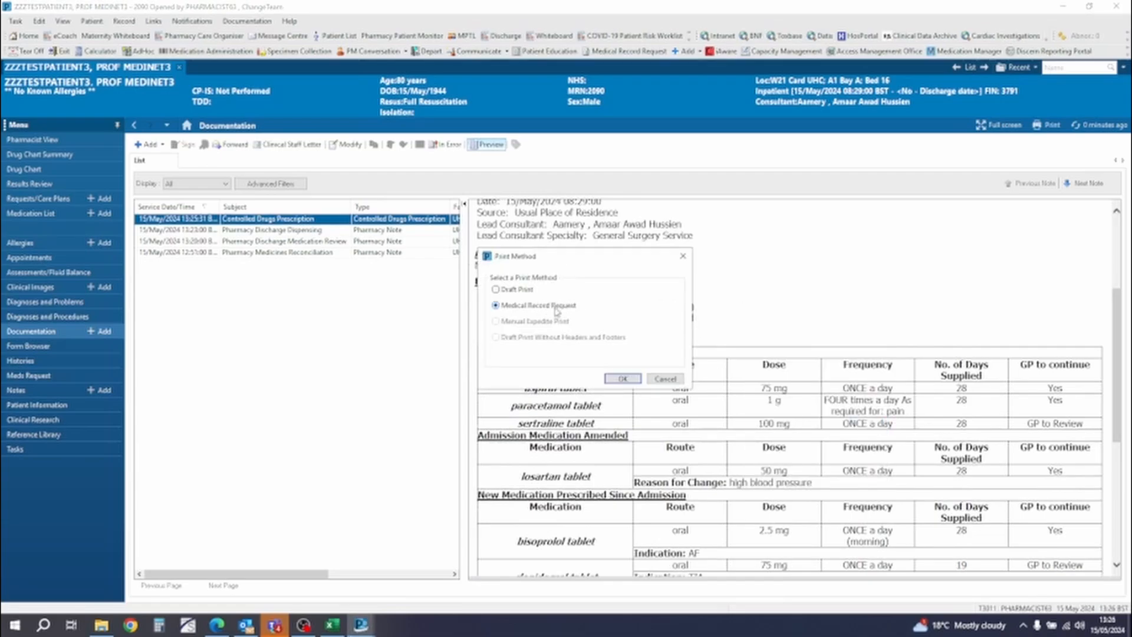
click(622, 379)
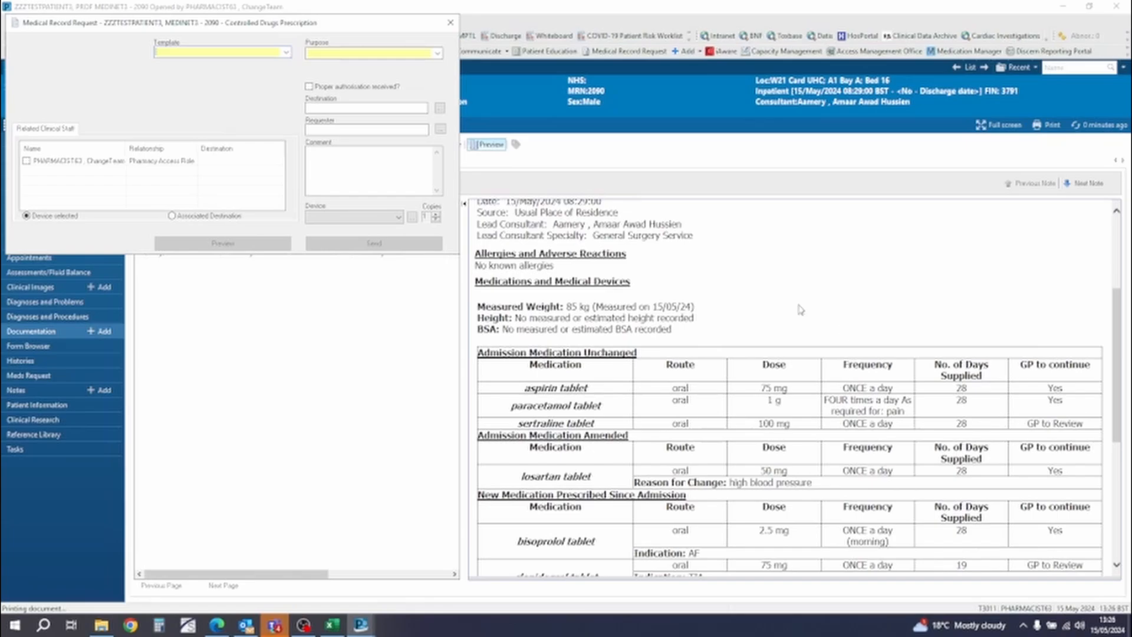
- Set the request's template to Documents Report and purpose to For paper medical record, and open the report preview
click(287, 54)
click(270, 73)
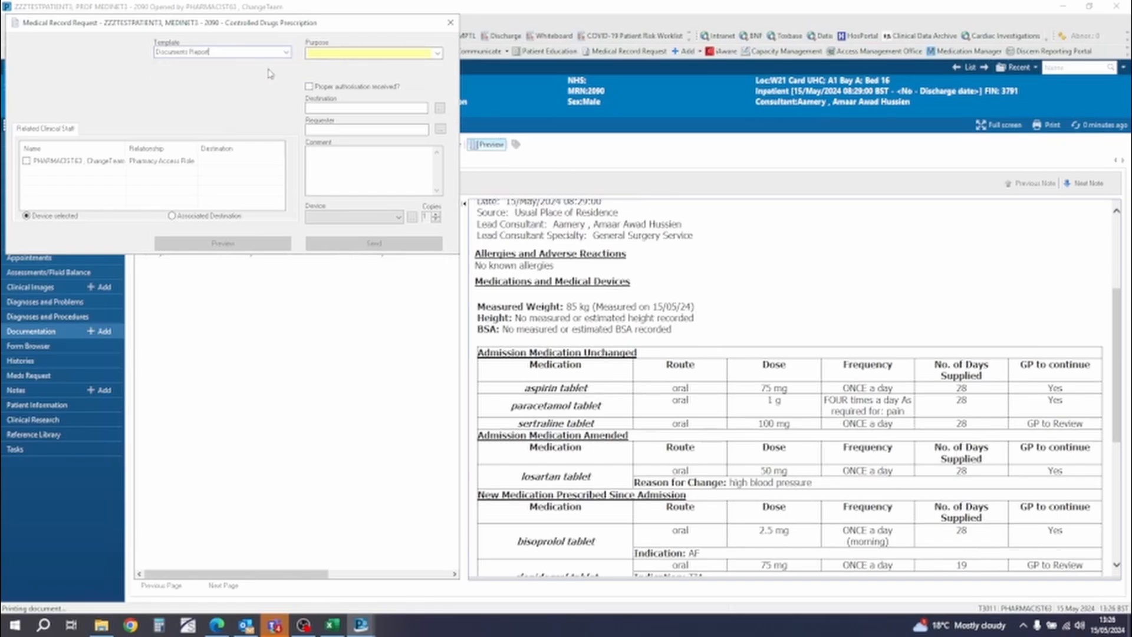
click(438, 54)
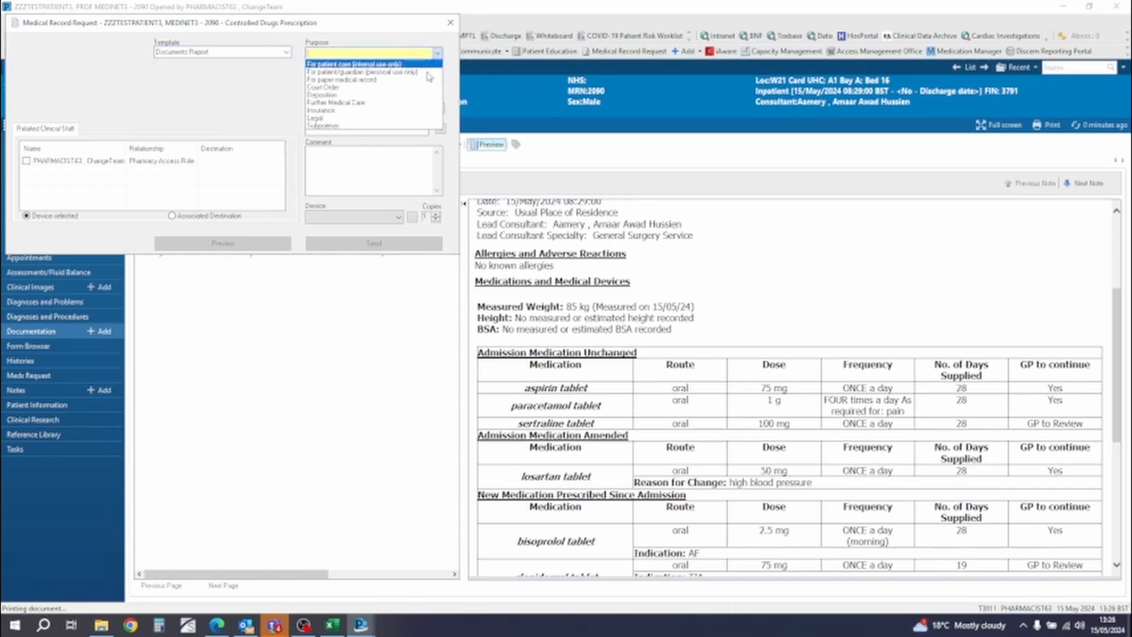
click(424, 80)
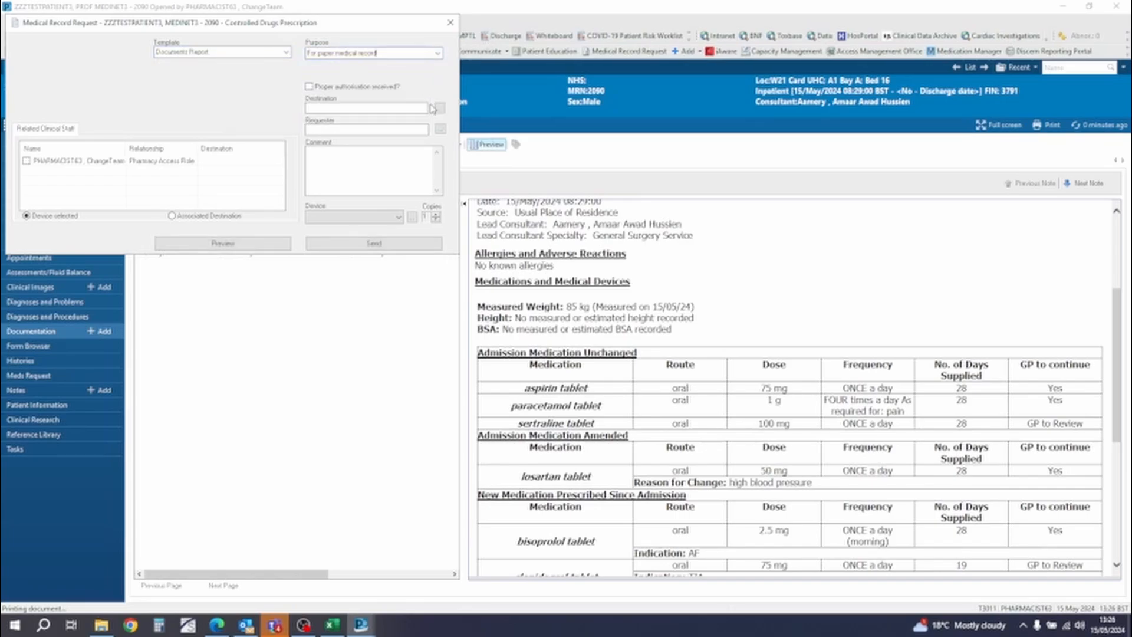
click(243, 246)
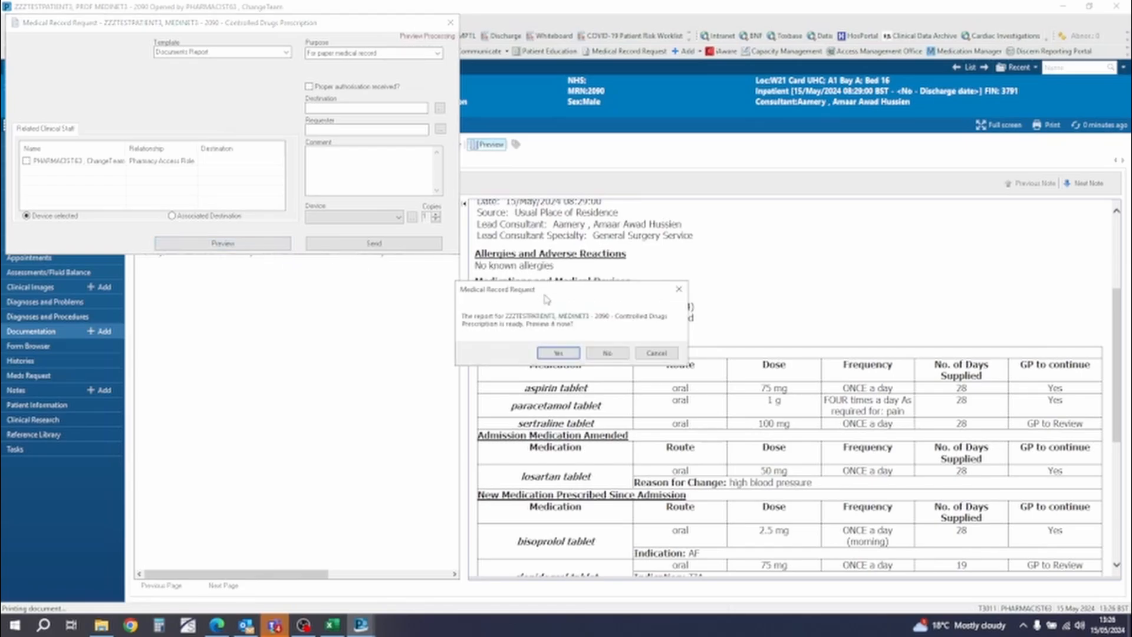
click(569, 355)
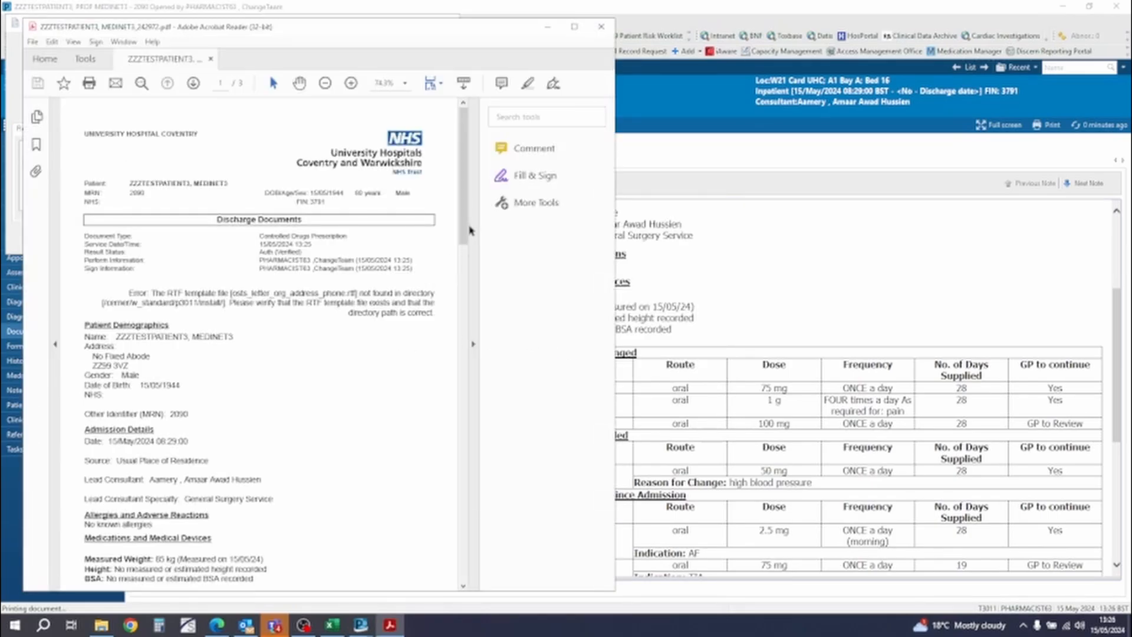
- Review the medication tables in the previewed prescription PDF, view its print settings, and close the PDF without printing
drag(462, 233, 456, 414)
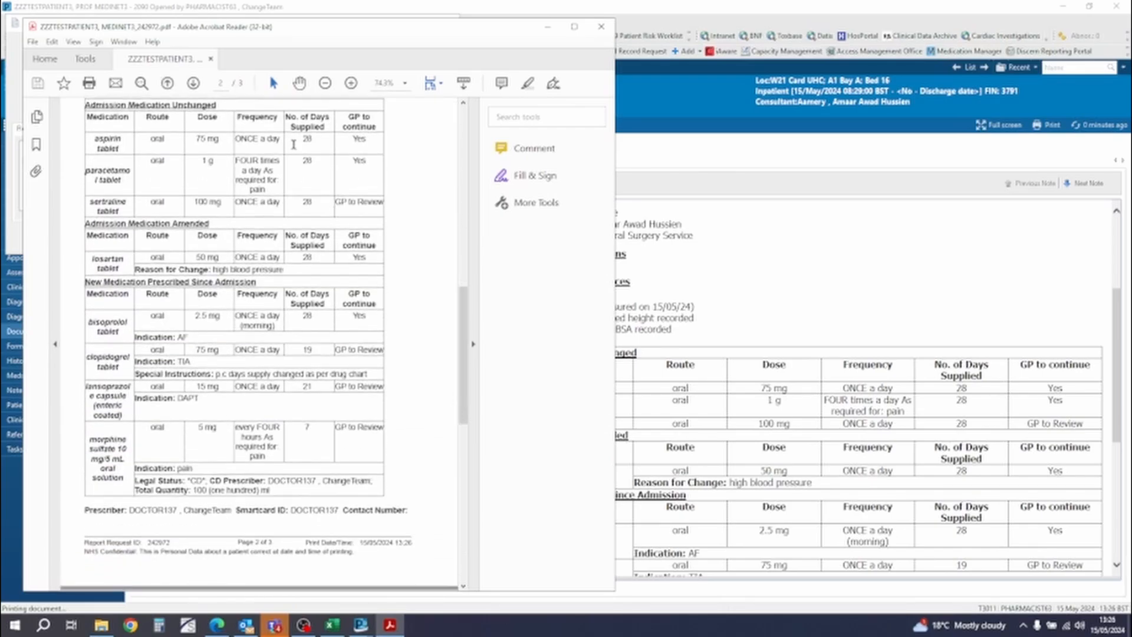
scroll(332, 289, down, 3)
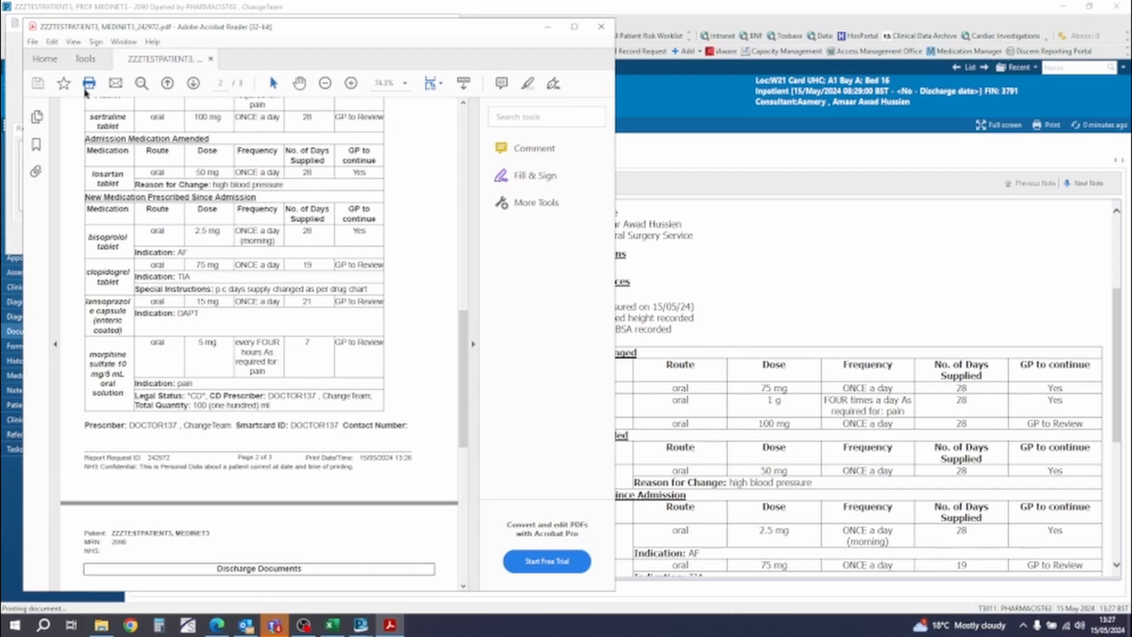
click(85, 89)
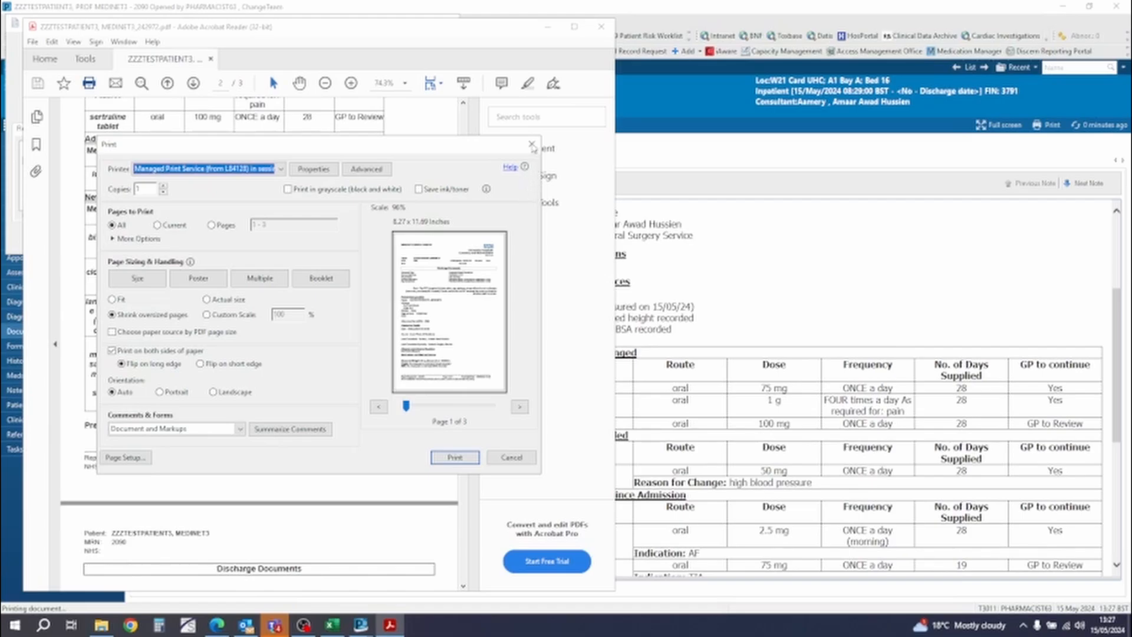
click(531, 144)
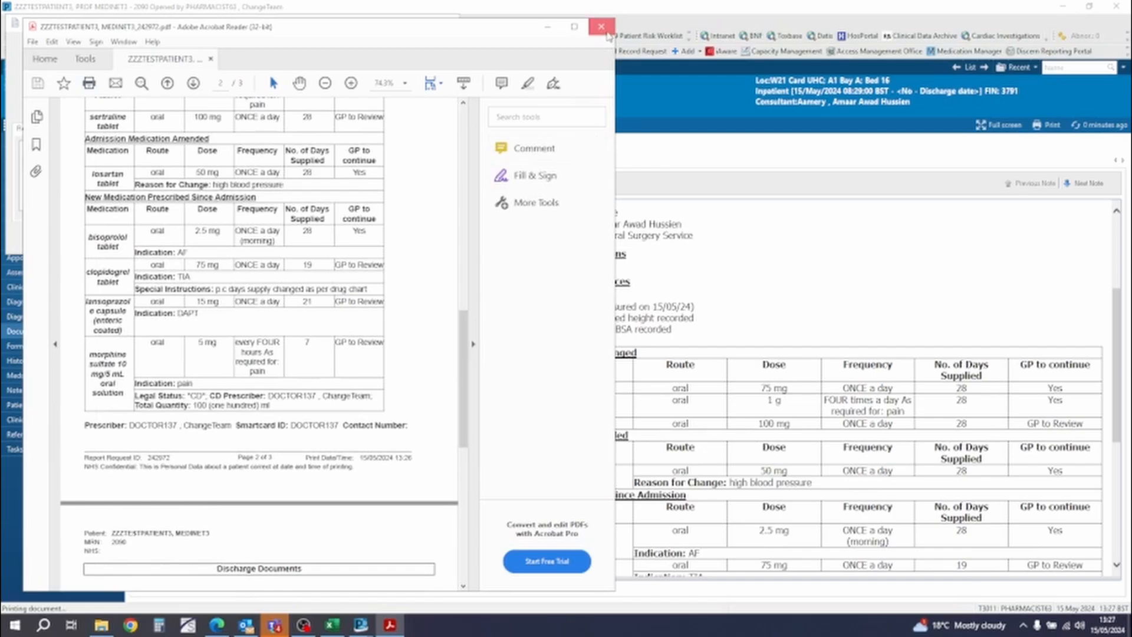
click(603, 28)
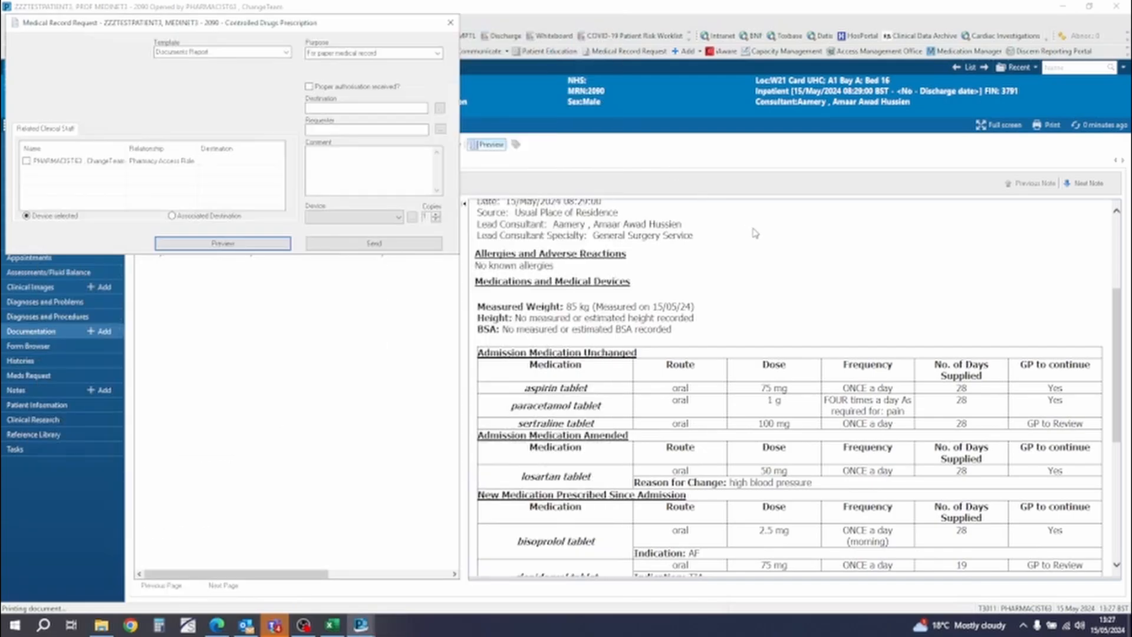